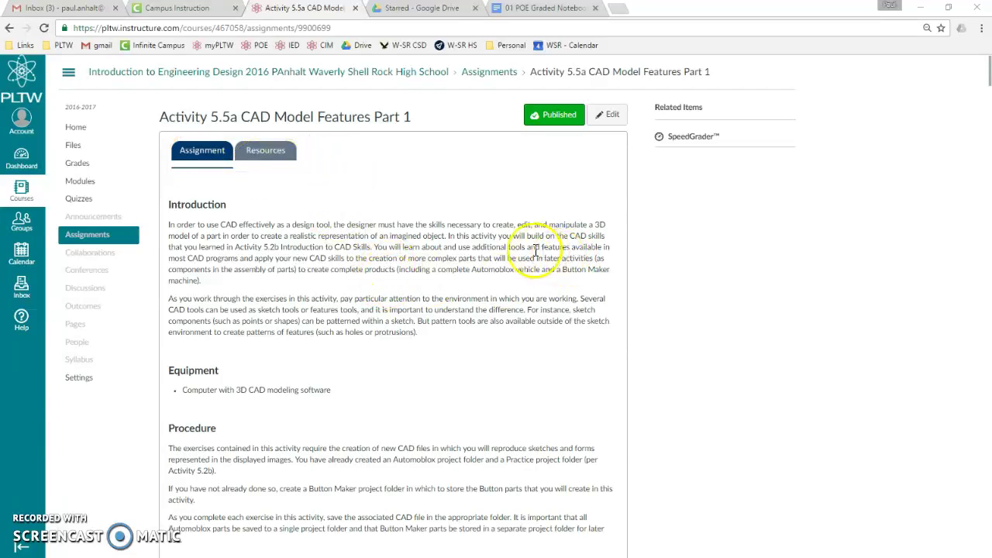
Step: Review the CAD Model Features Part 1 assignment, examining the Revolve exercise's Rubber Handle Sleeve drawing and its dimensioned sketch
scroll(398, 225, down, 1)
scroll(786, 226, down, 6)
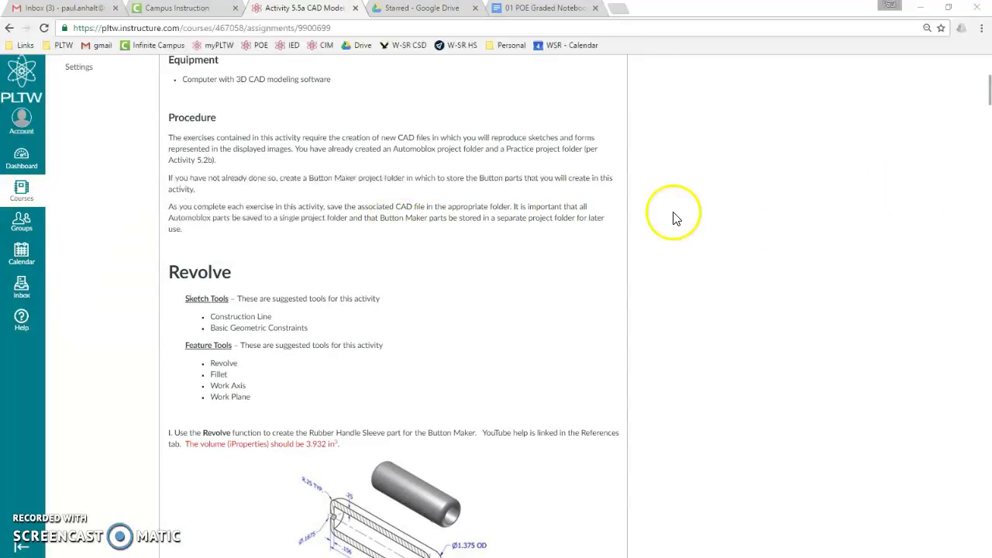
scroll(565, 222, down, 15)
scroll(561, 216, down, 10)
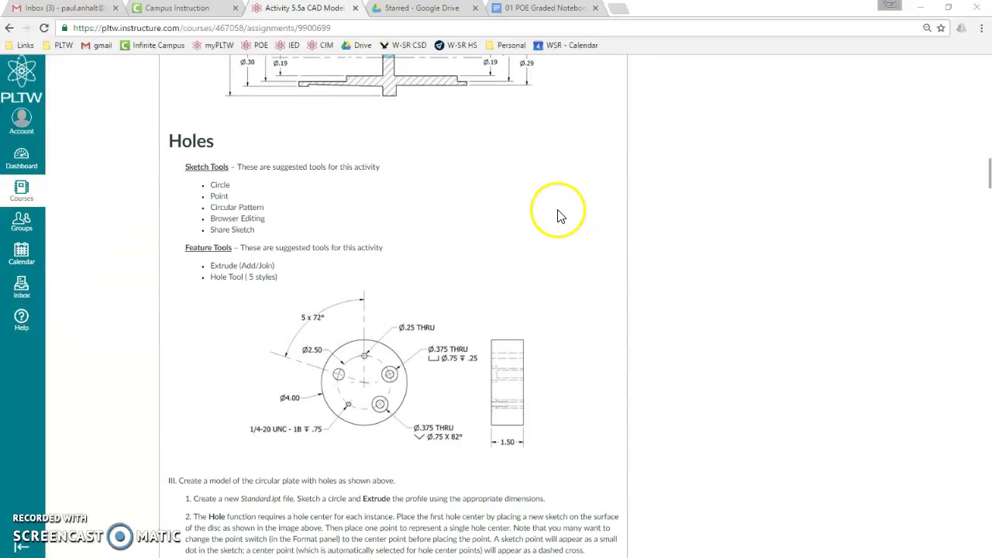
scroll(556, 214, down, 10)
scroll(547, 194, down, 12)
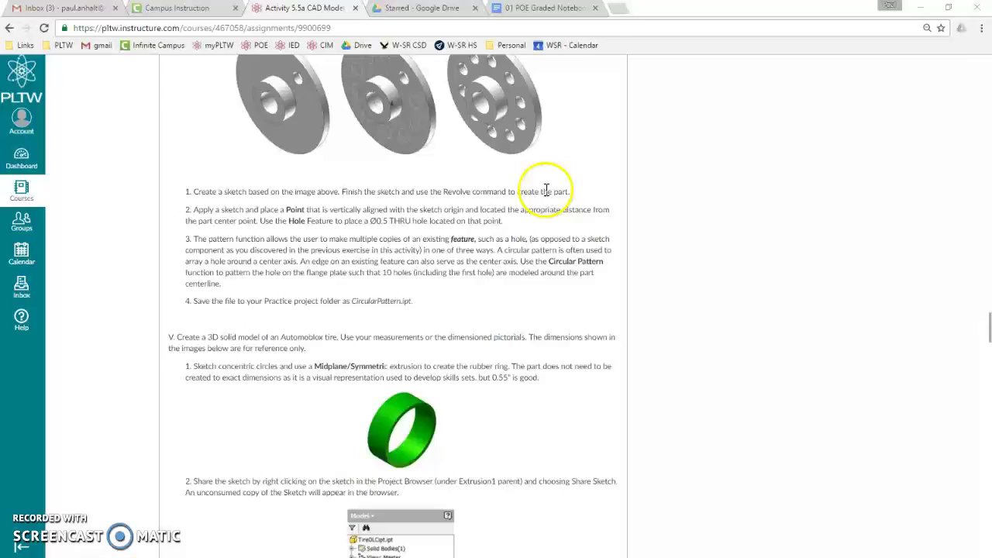
scroll(546, 191, up, 5)
scroll(546, 191, down, 1)
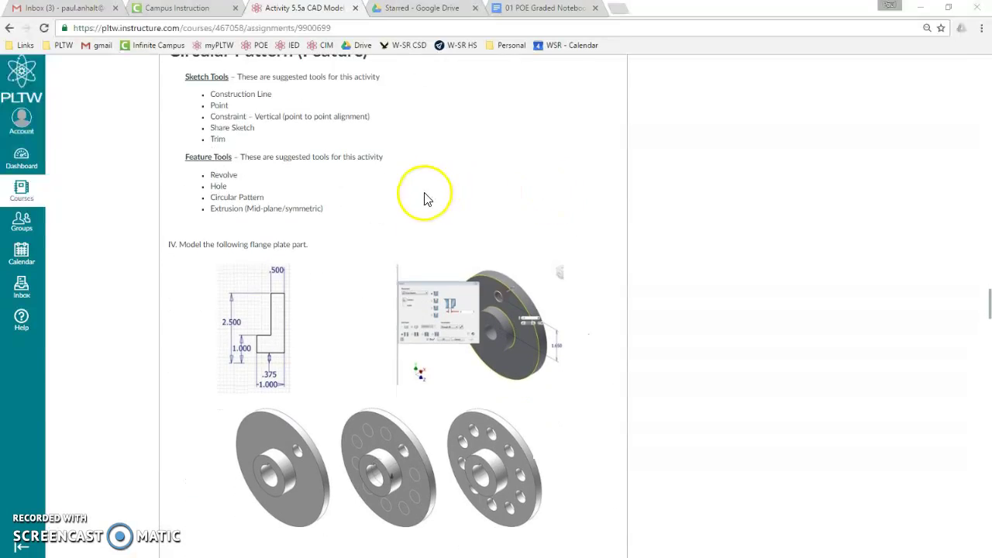
scroll(427, 198, up, 10)
scroll(430, 225, up, 15)
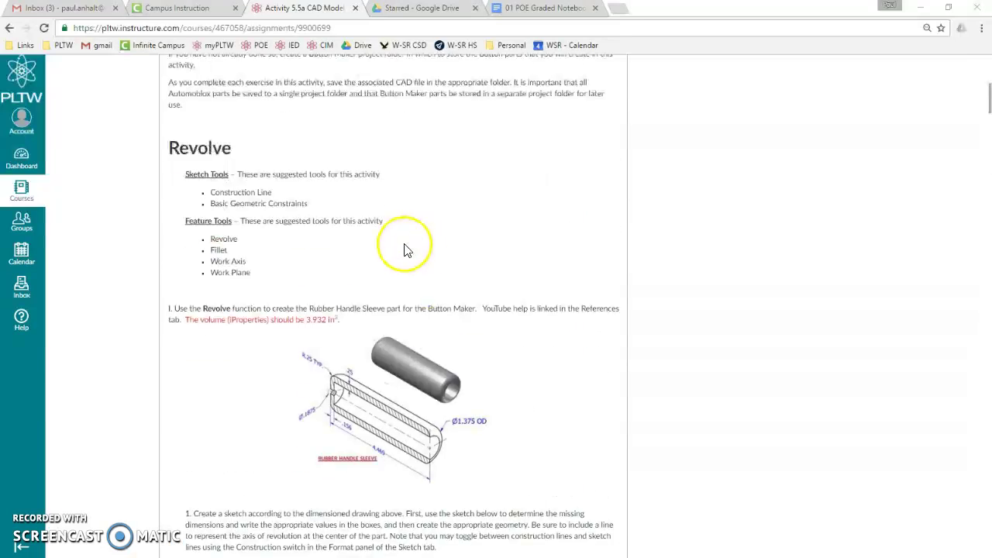
scroll(508, 399, down, 3)
scroll(504, 399, down, 4)
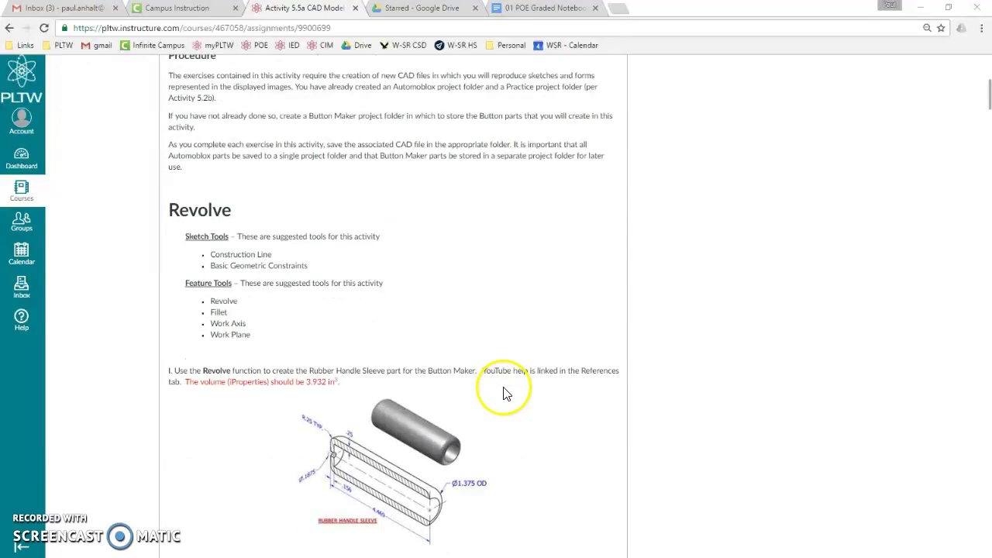
scroll(496, 390, down, 2)
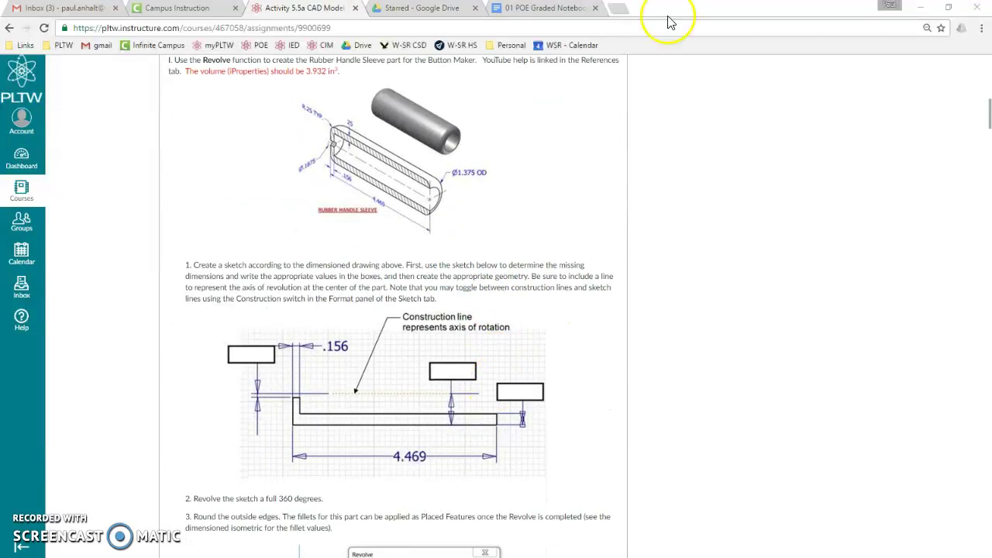
Step: Switch to Autodesk Inventor, create a new part and start a 2D sketch on its XY plane
double_click(801, 15)
click(217, 152)
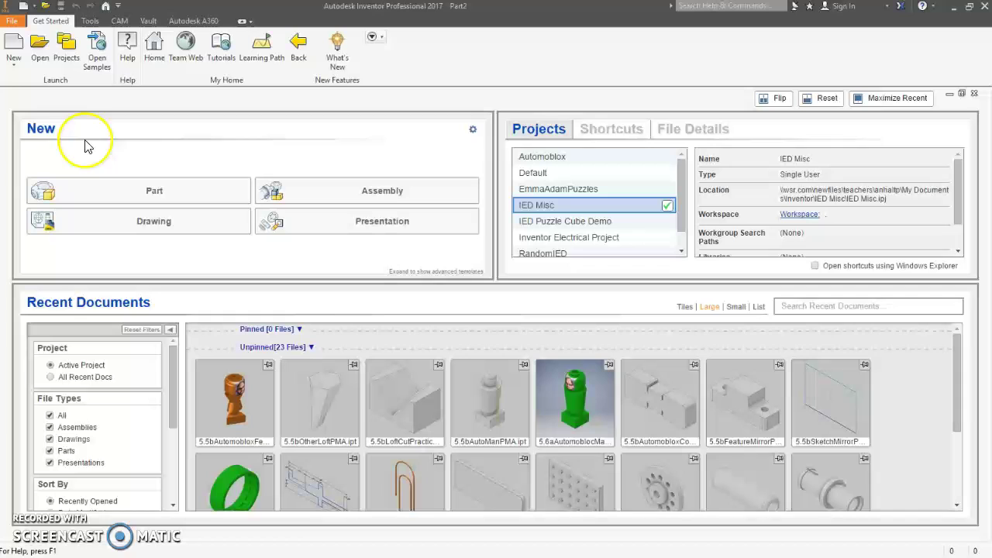
click(141, 200)
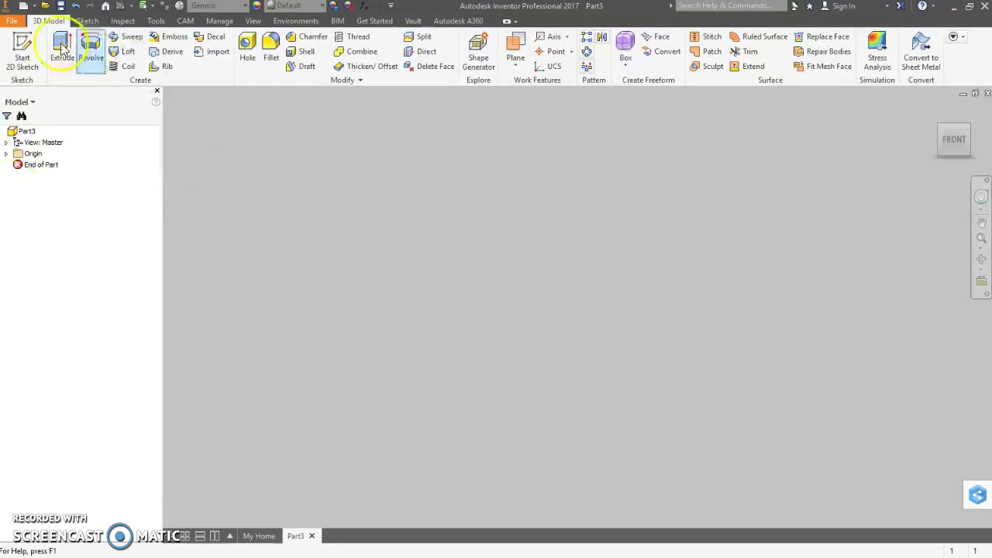
click(25, 47)
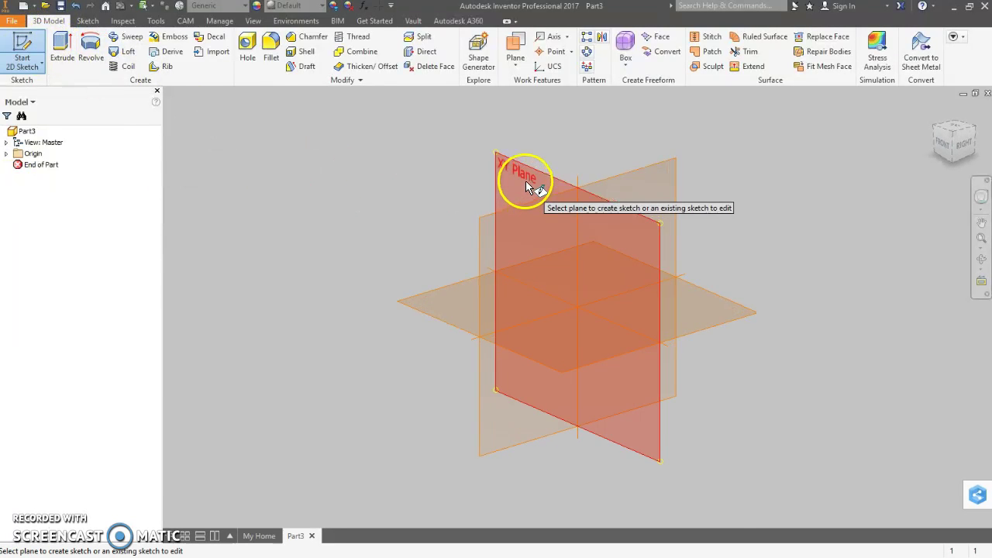
click(525, 180)
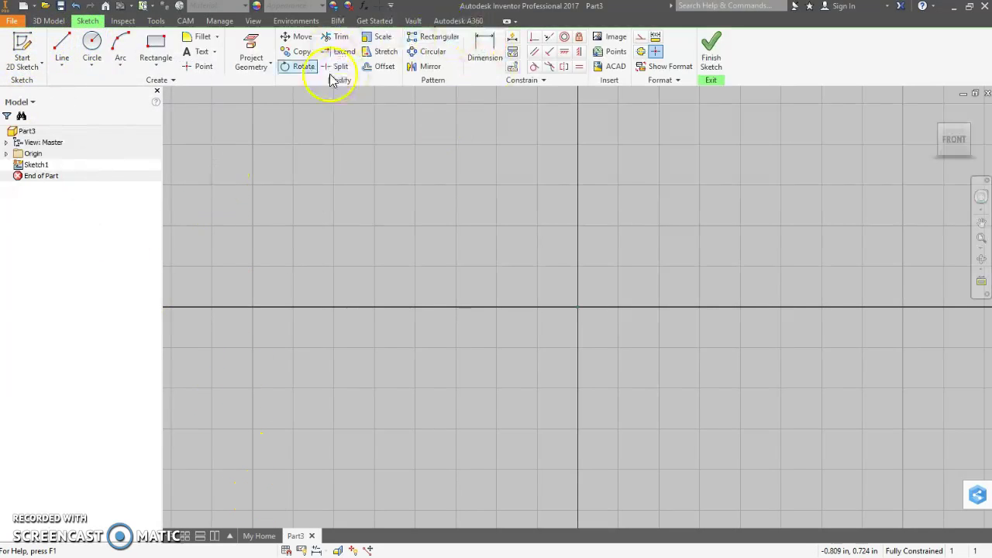
Step: Sketch a closed L-shaped line profile below the X axis, starting on the Y axis, about 0.82 in long with legs about 0.07 in thick
click(62, 47)
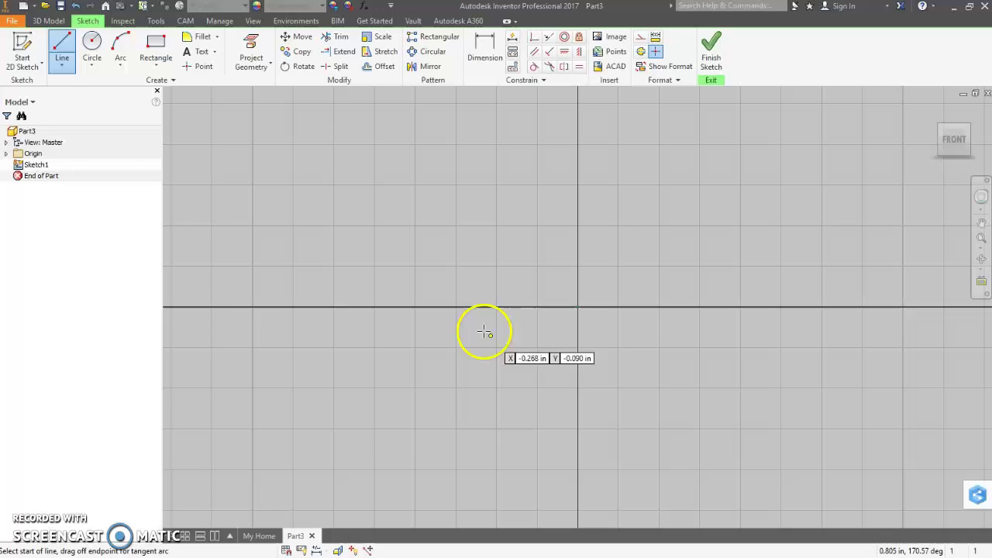
click(578, 338)
click(598, 338)
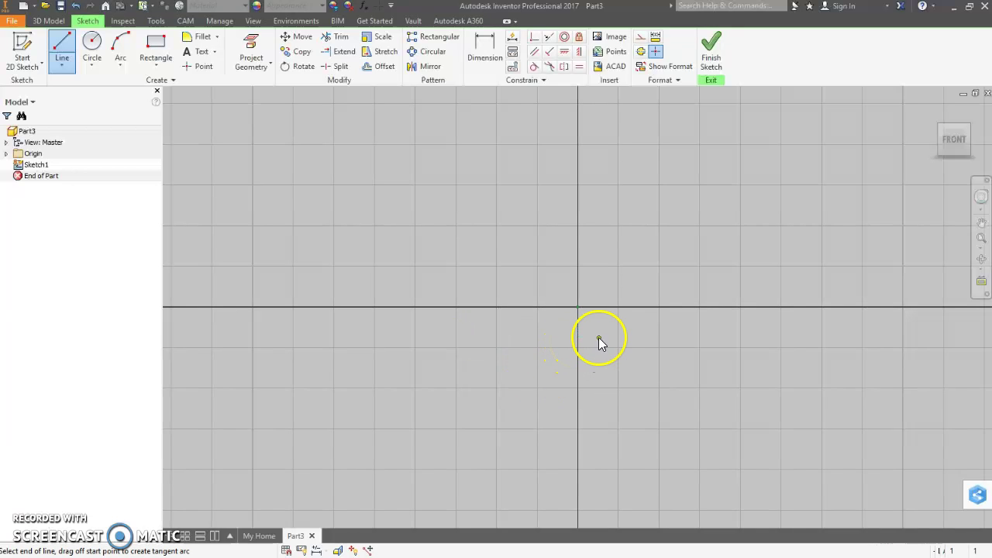
click(605, 399)
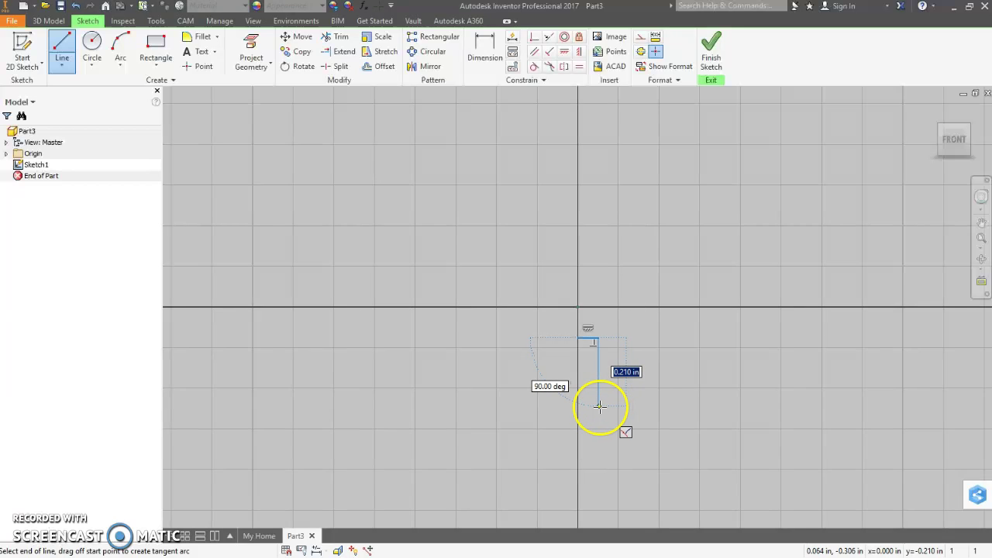
click(599, 407)
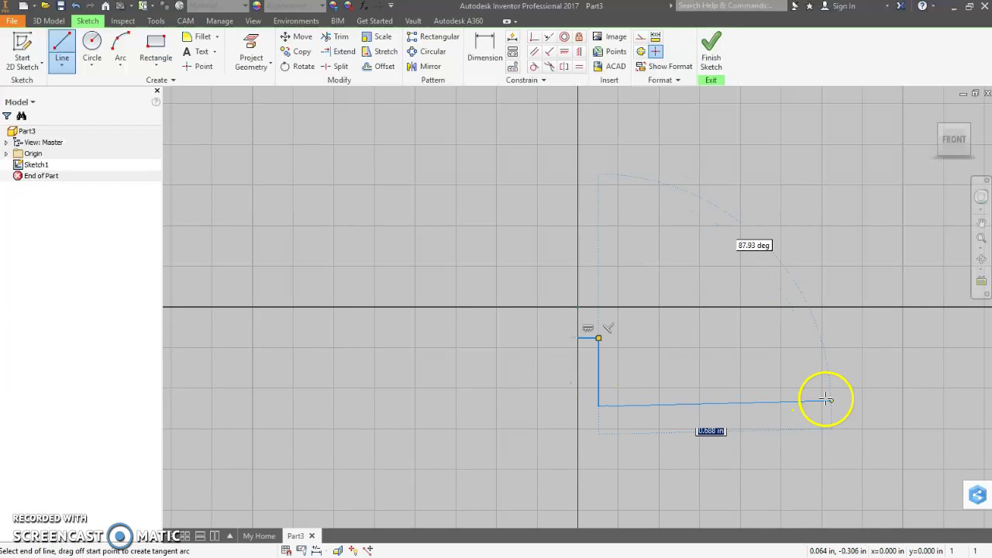
click(846, 406)
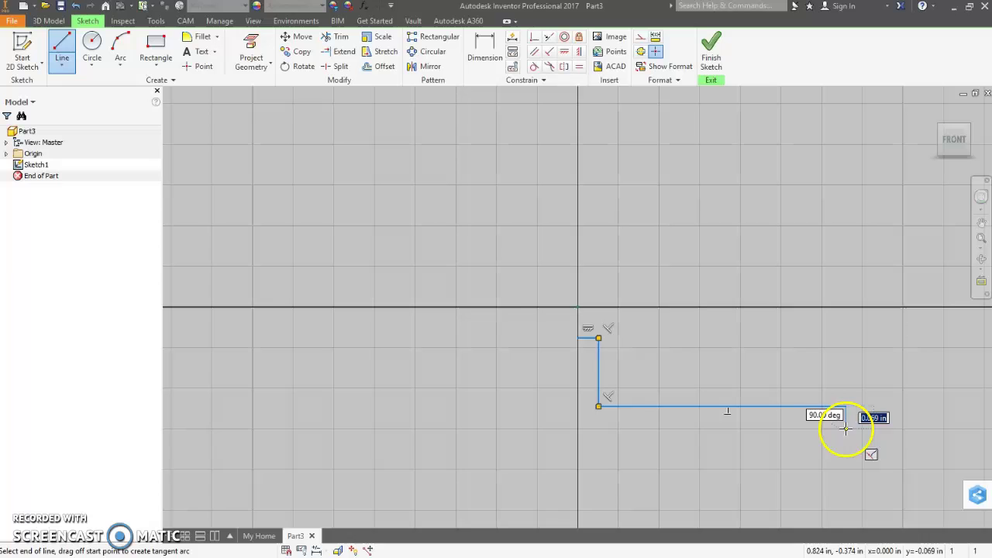
click(845, 431)
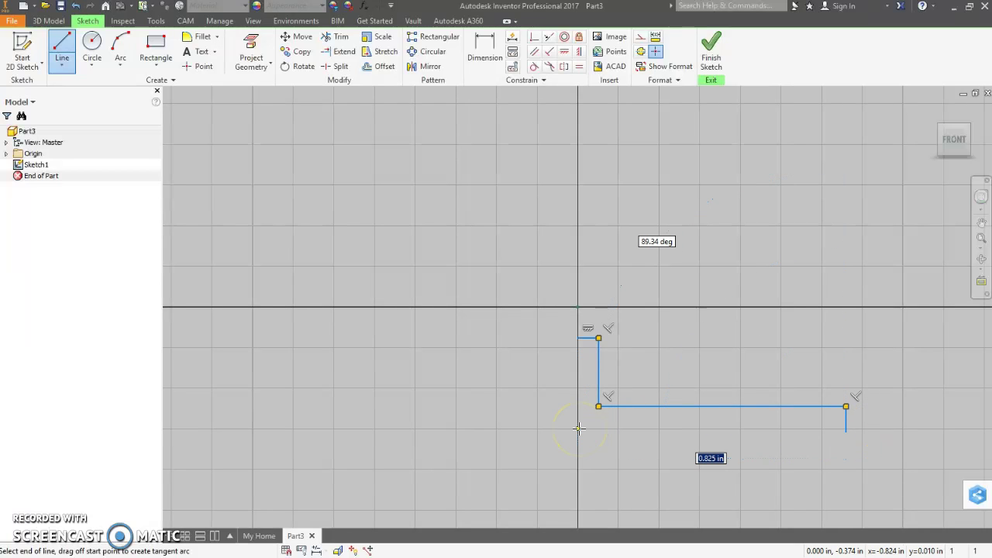
click(578, 428)
click(579, 337)
right_click(443, 194)
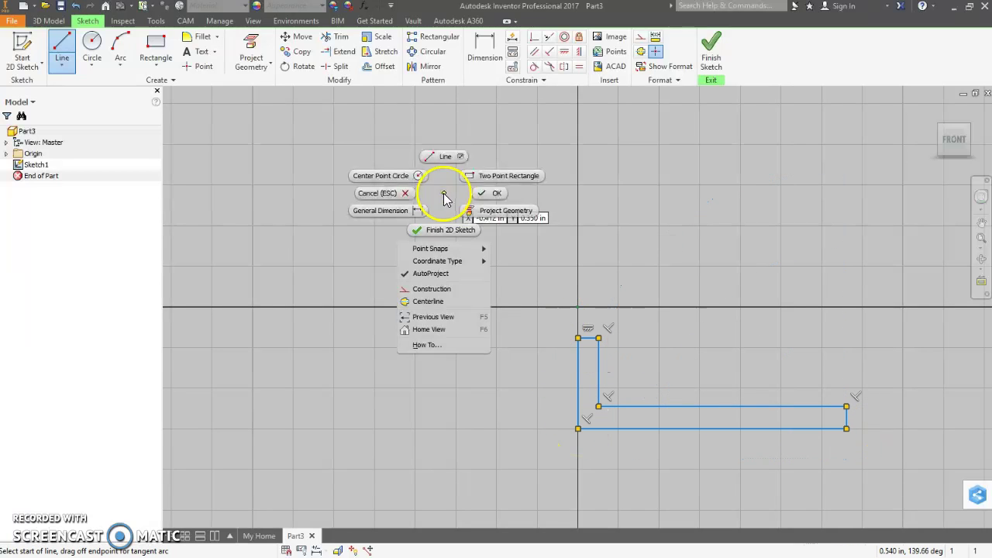
click(477, 193)
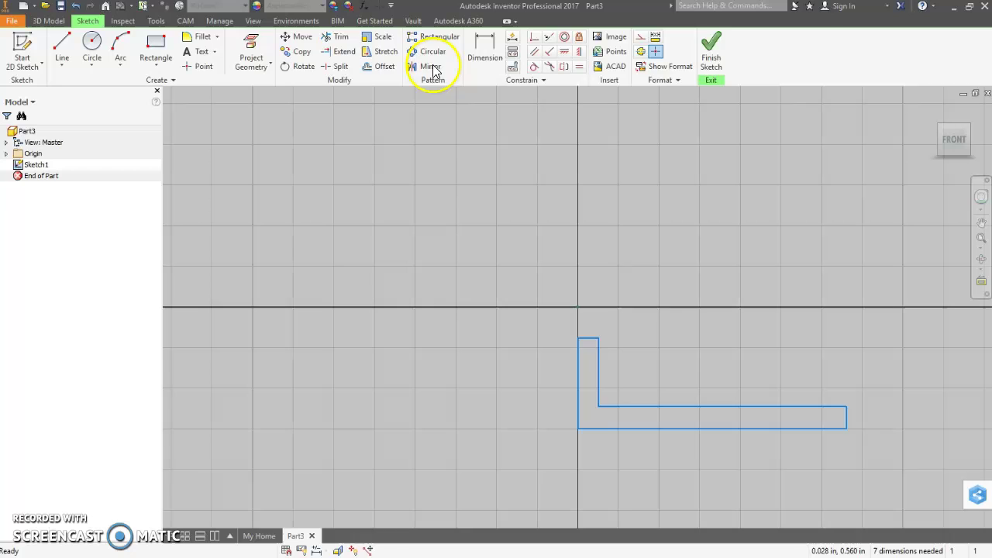
Step: Draw a horizontal construction line on the X axis above the L-shaped profile as the axis of revolution
click(7, 153)
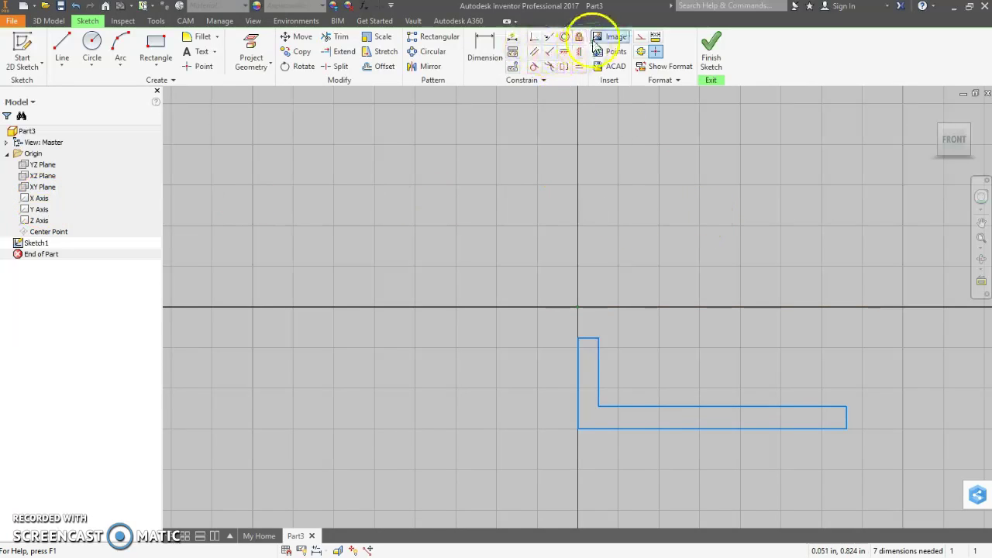
click(641, 40)
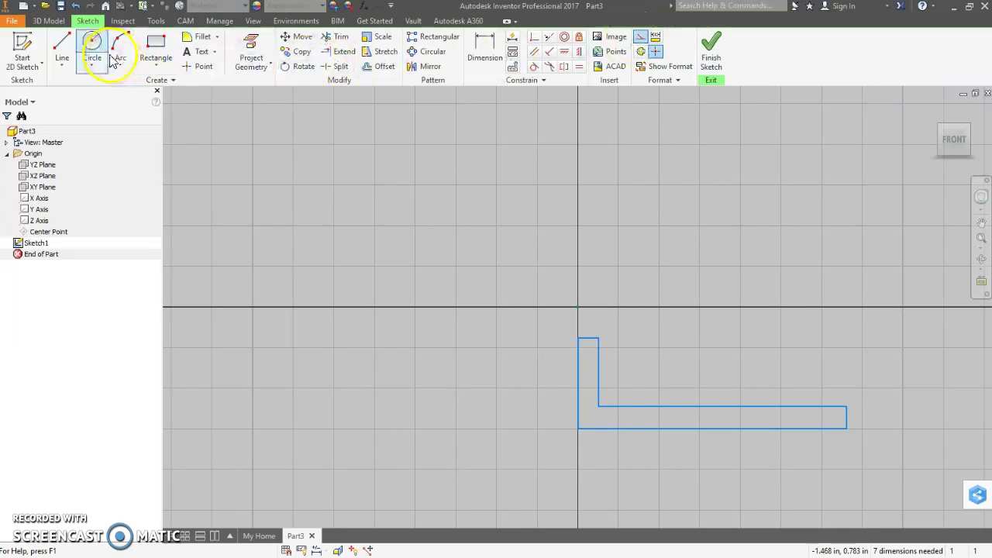
click(62, 46)
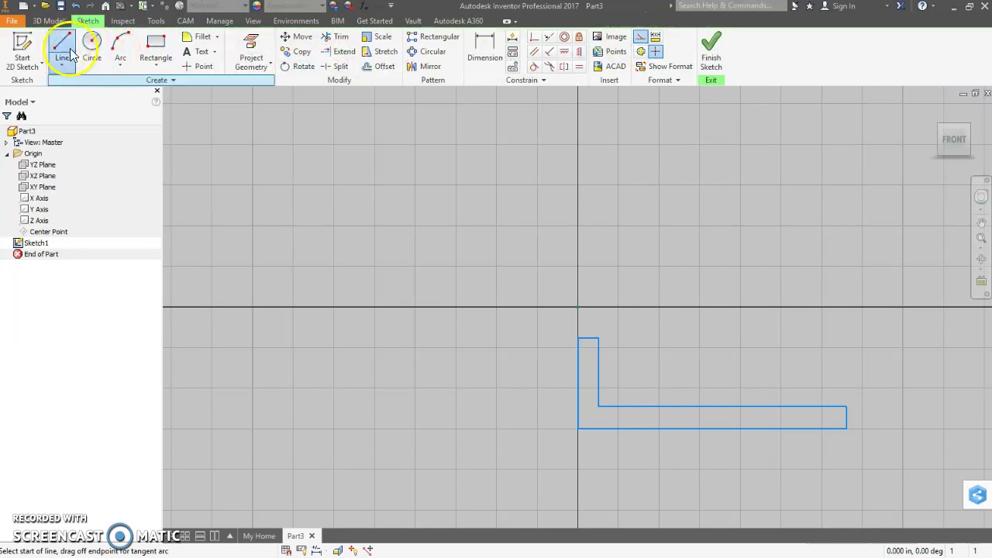
click(641, 308)
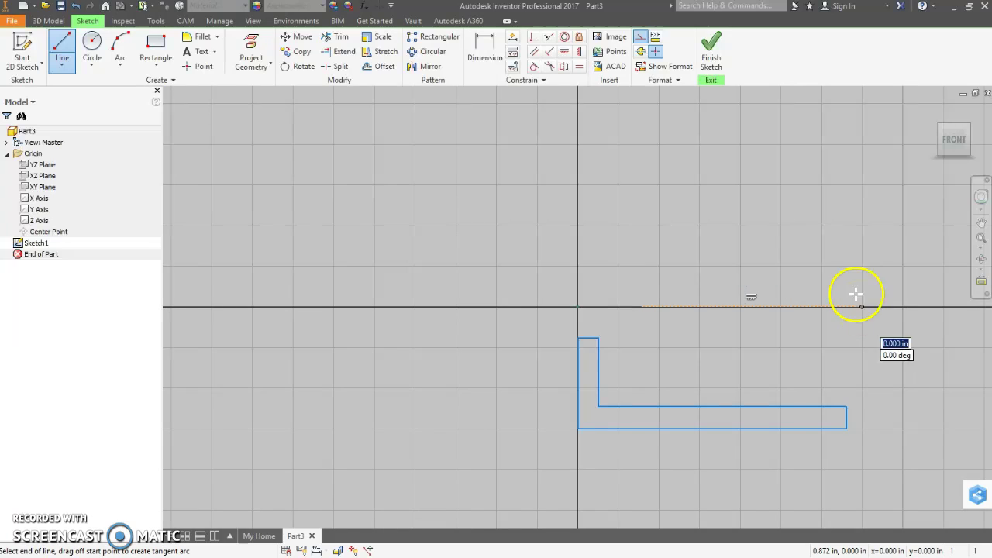
click(856, 294)
right_click(753, 167)
click(764, 180)
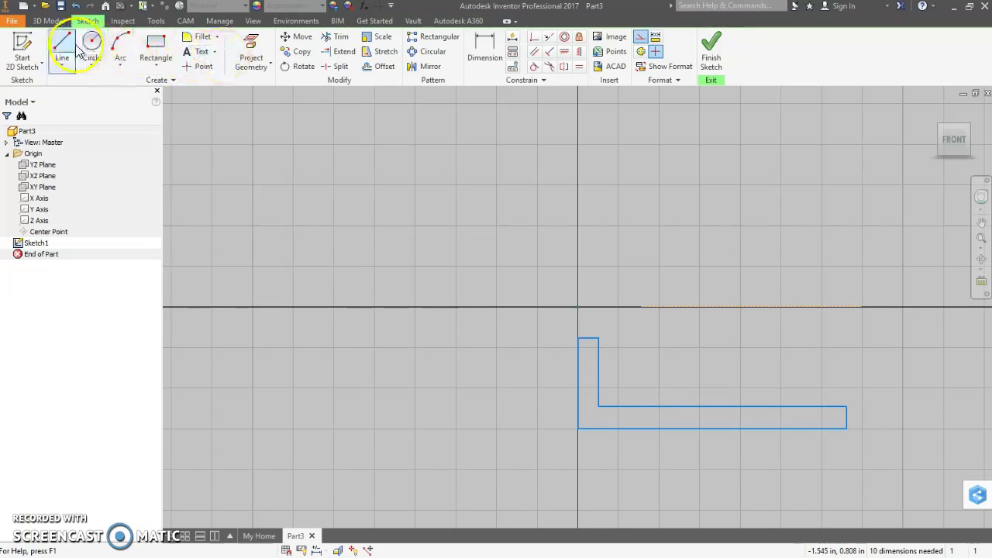
Step: Dimension the short vertical edge at the far end of the profile's long leg as .25 in
click(479, 52)
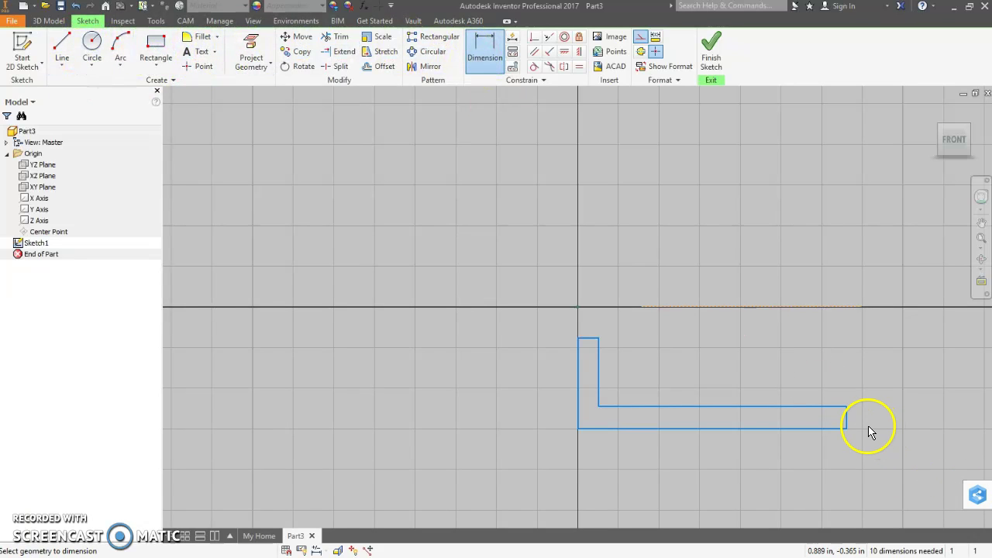
click(846, 417)
click(892, 416)
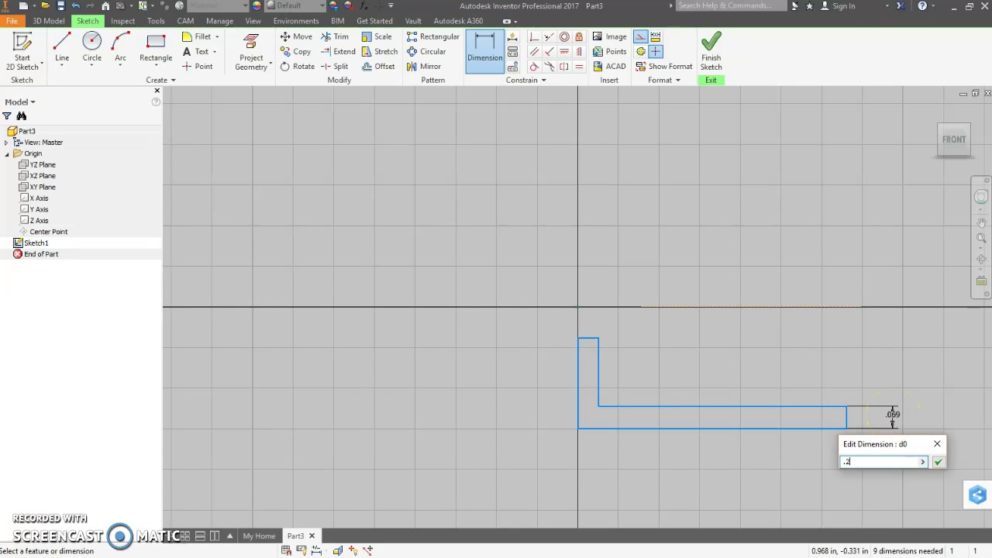
key(Return)
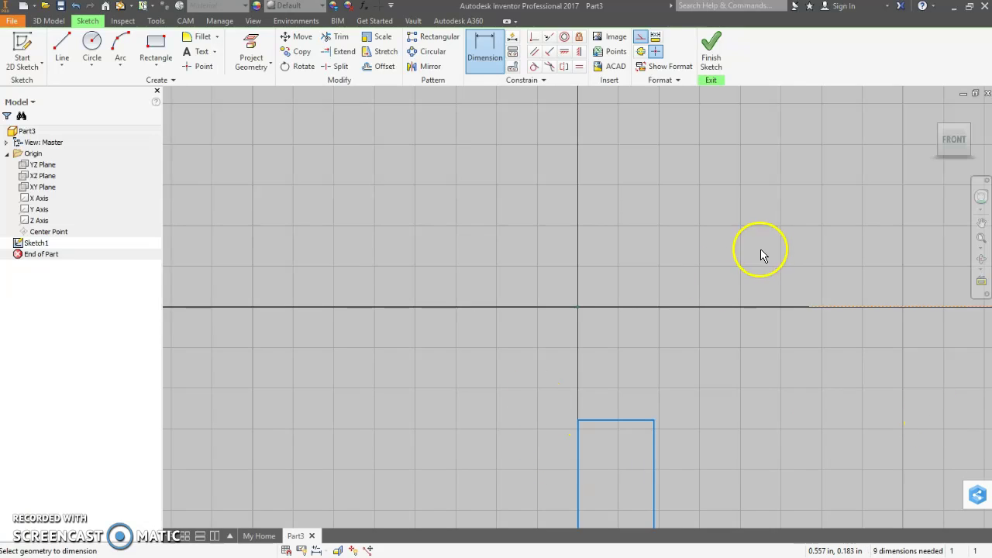
Step: Dimension the distance from the construction line to the profile's short upper edge, try .1875/2 as its value, and undo that value
key(Home)
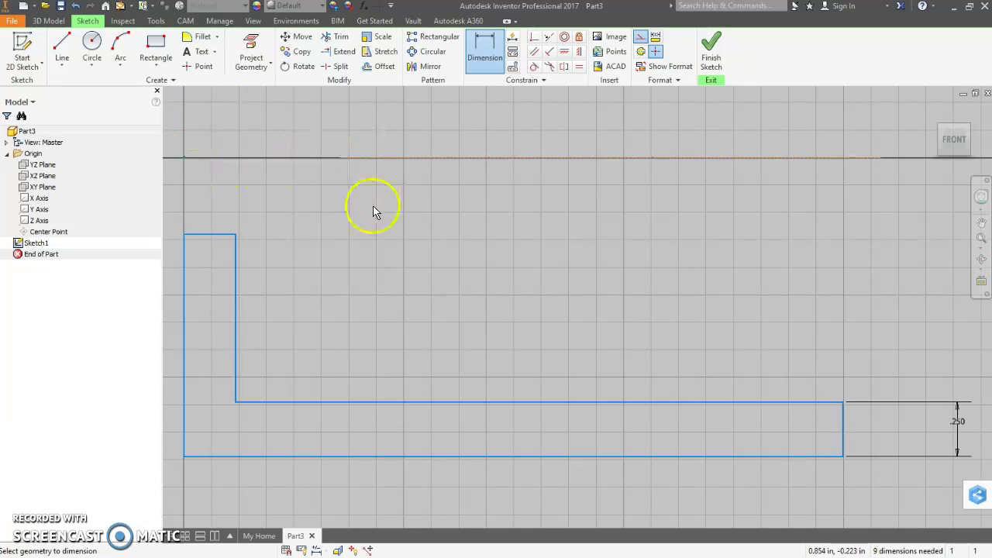
middle_drag(373, 211, 436, 277)
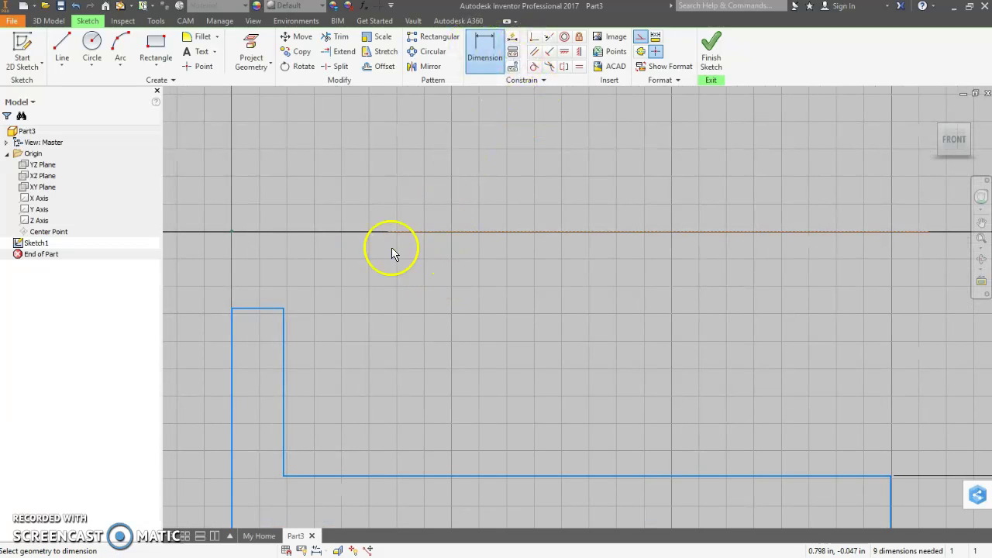
click(422, 232)
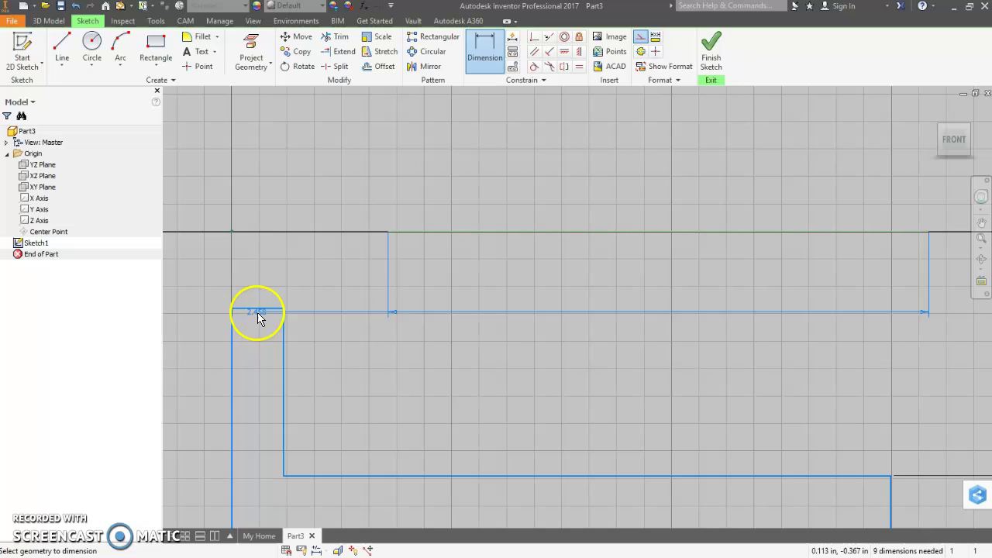
click(256, 309)
click(200, 268)
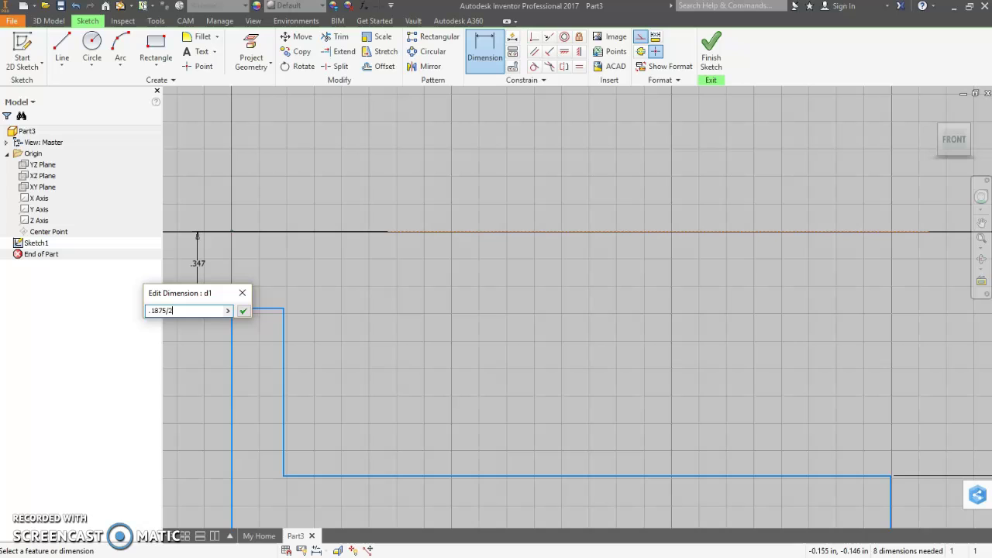
key(Return)
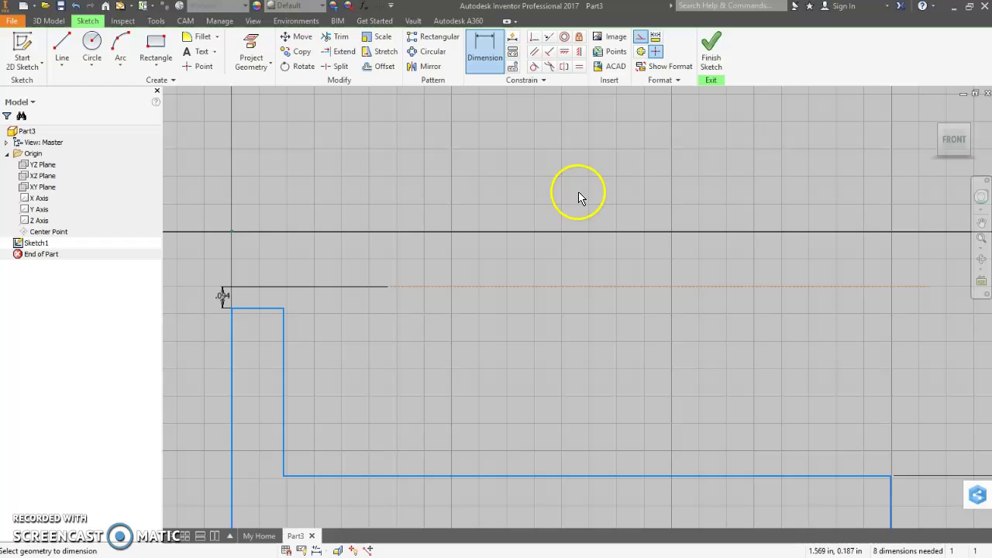
key(Escape)
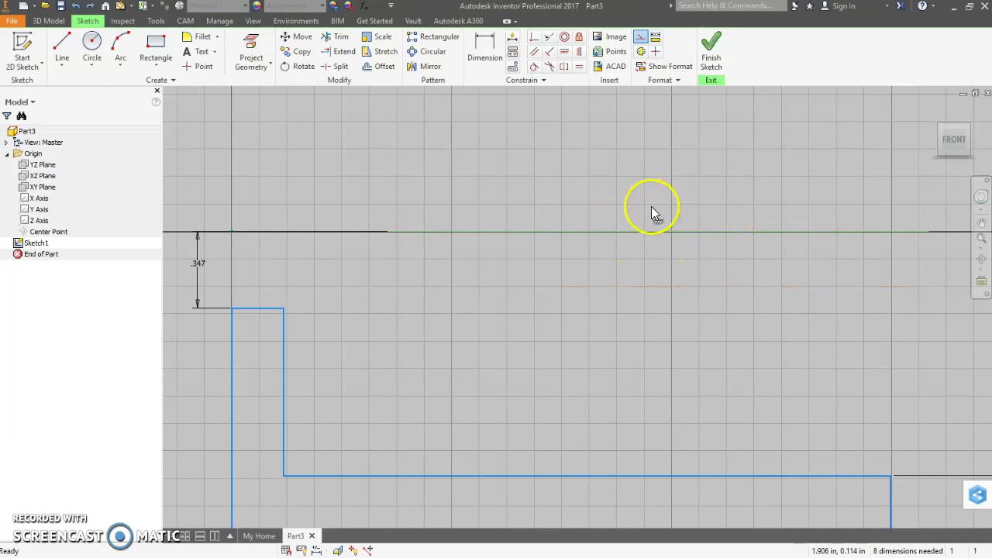
Step: Apply a Fix constraint to the horizontal construction line on the X axis
click(579, 36)
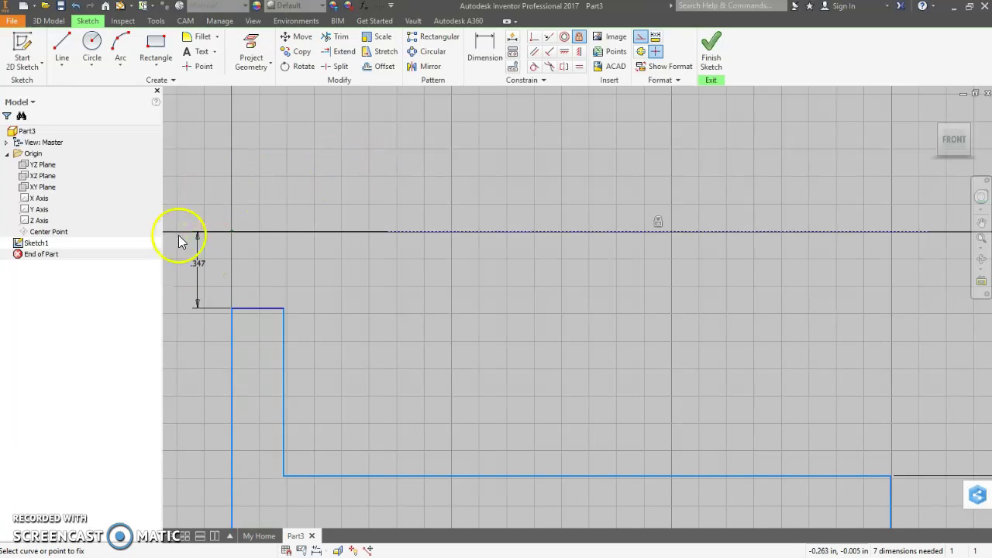
right_click(407, 151)
key(Escape)
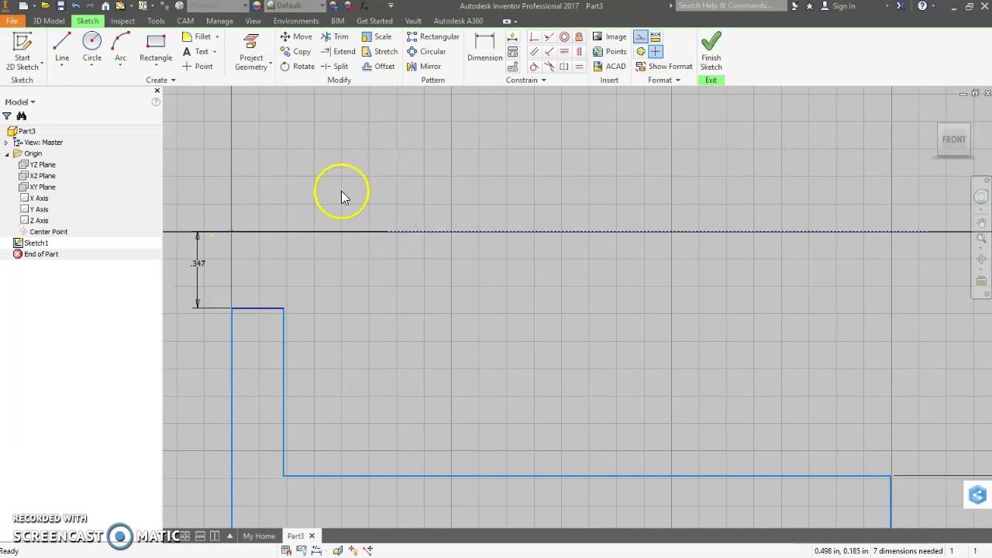
Step: Set the distance from the construction line to the profile's short upper edge to .1875/2, and reposition the .250 dimension beside the end edge
click(200, 264)
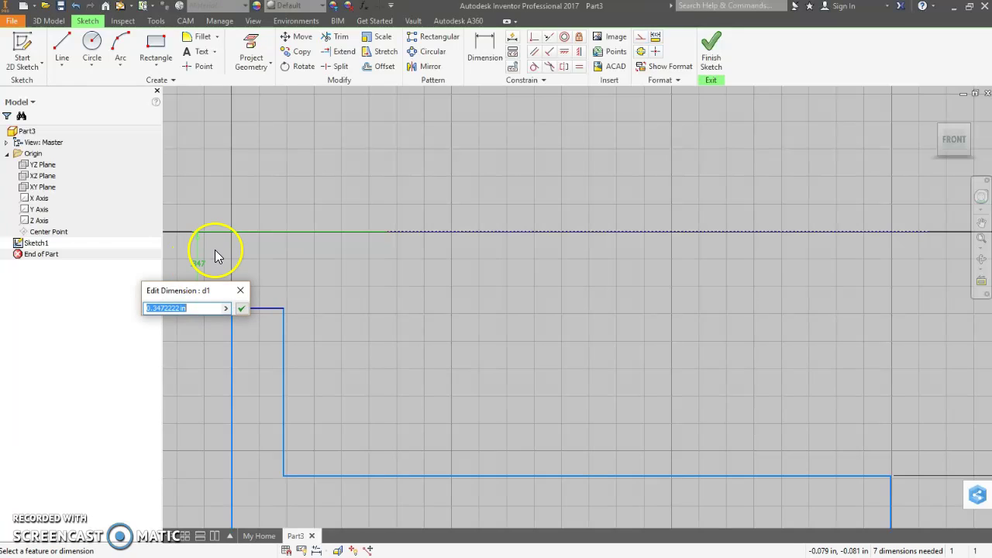
text(.17)
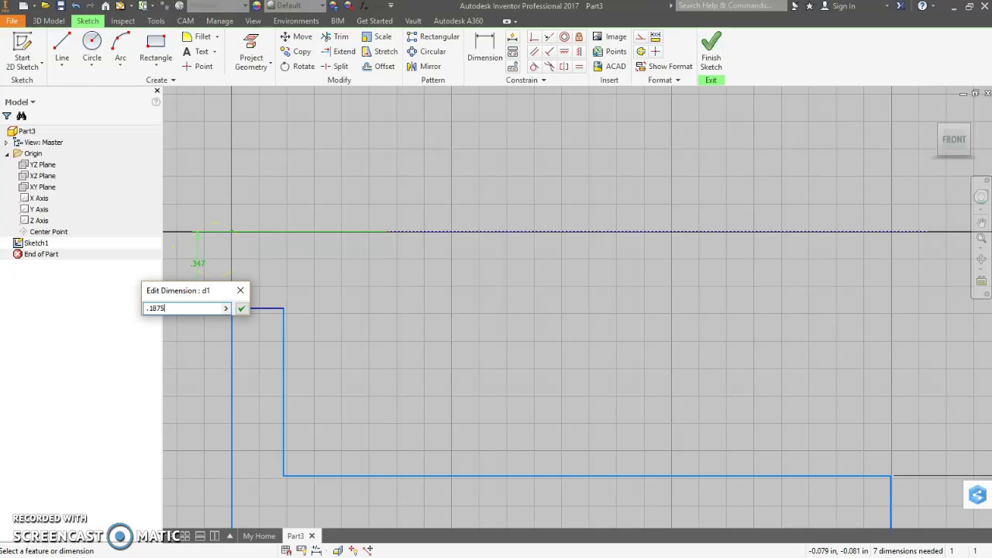
key(Return)
click(553, 297)
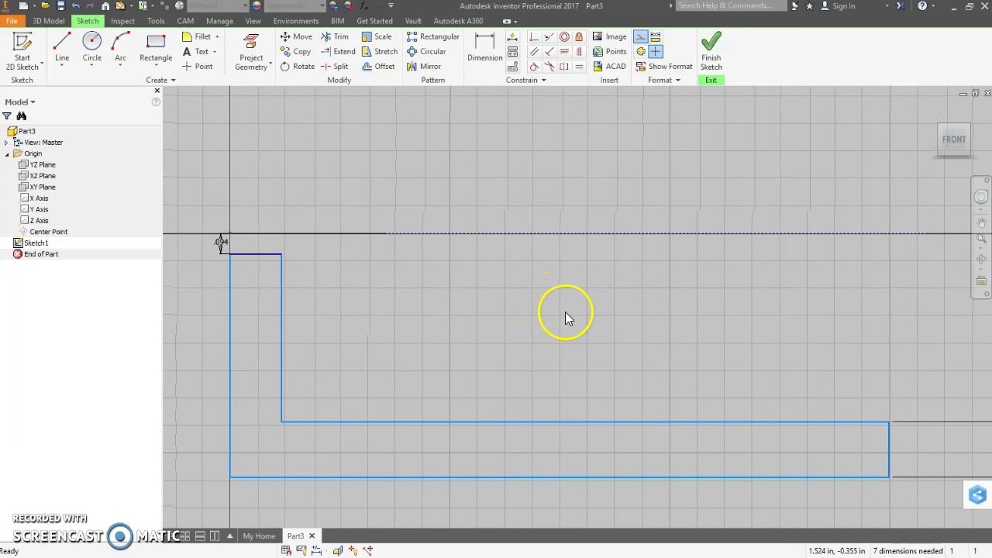
mouse_move(844, 399)
mouse_down()
mouse_move(959, 398)
mouse_move(872, 397)
mouse_up()
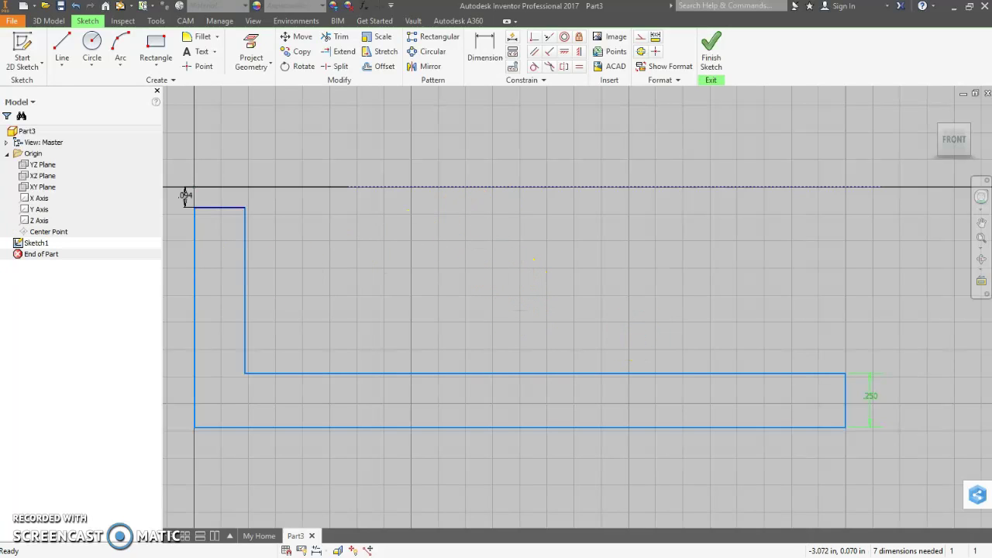
Step: Dimension the distance from the construction line to the profile's long bottom edge as 1.375/2
click(482, 53)
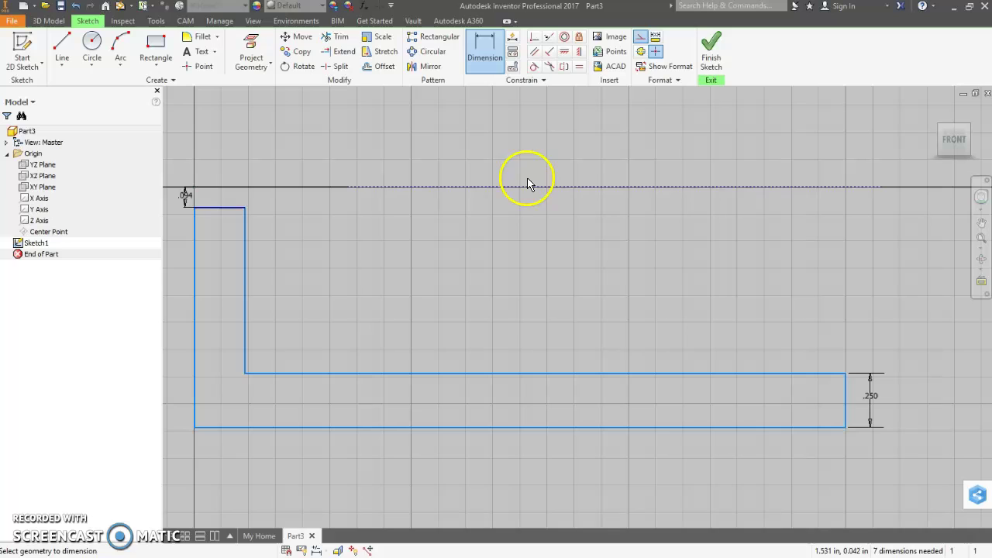
click(532, 188)
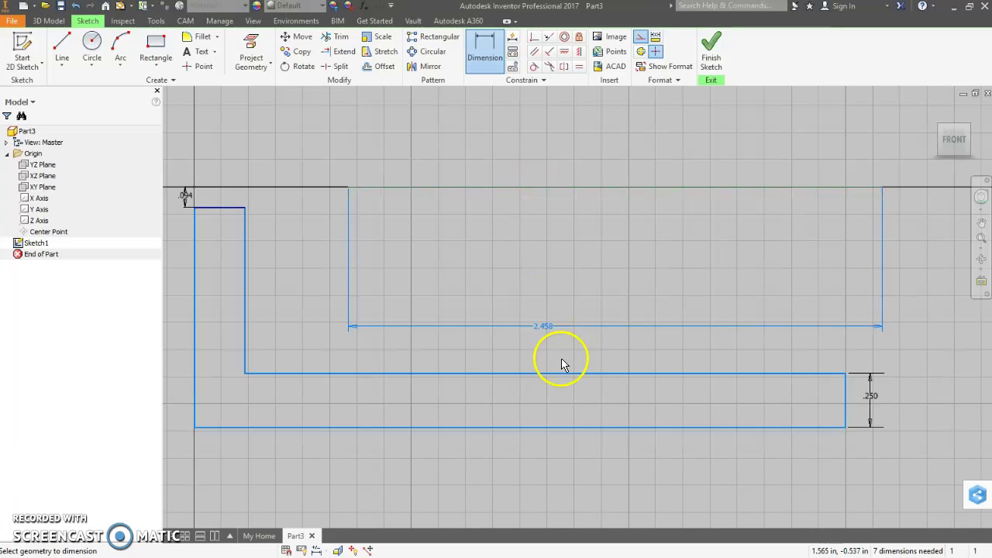
click(600, 429)
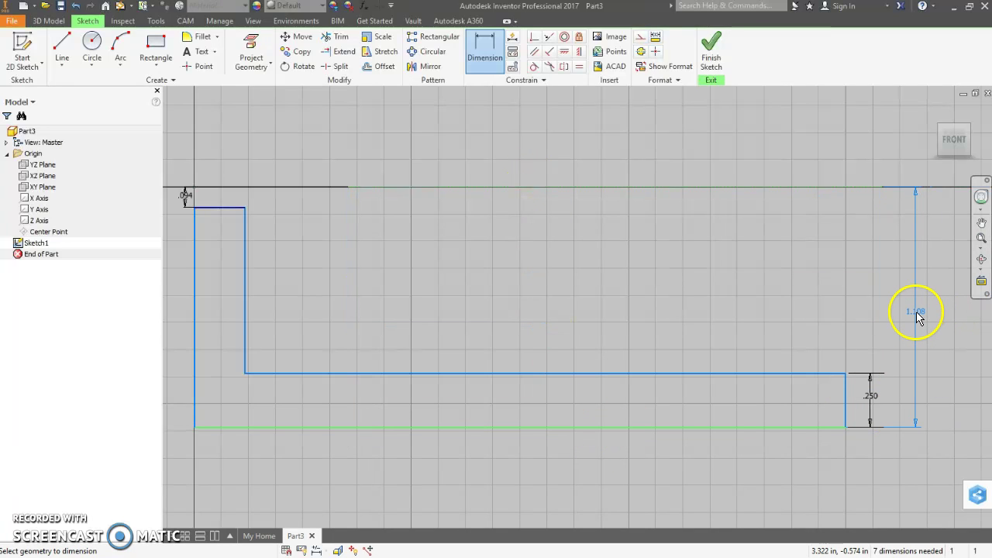
click(917, 316)
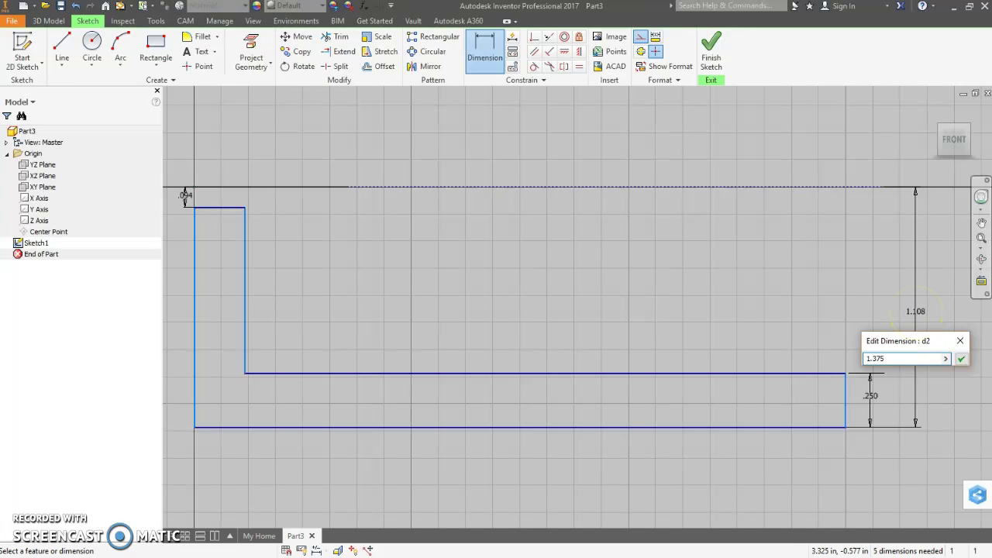
key(Return)
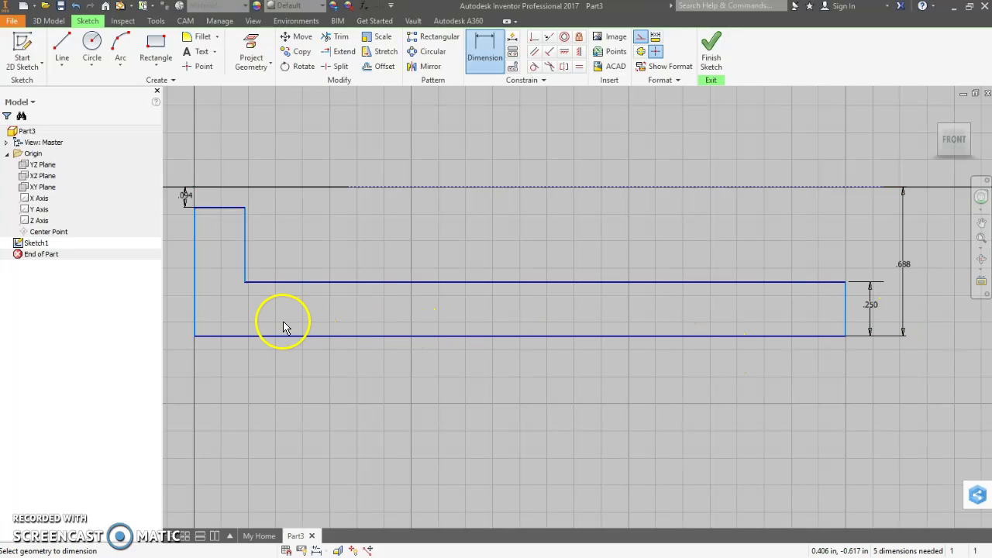
Step: Dimension the width of the profile's short vertical leg as .156 in
middle_drag(303, 138, 335, 145)
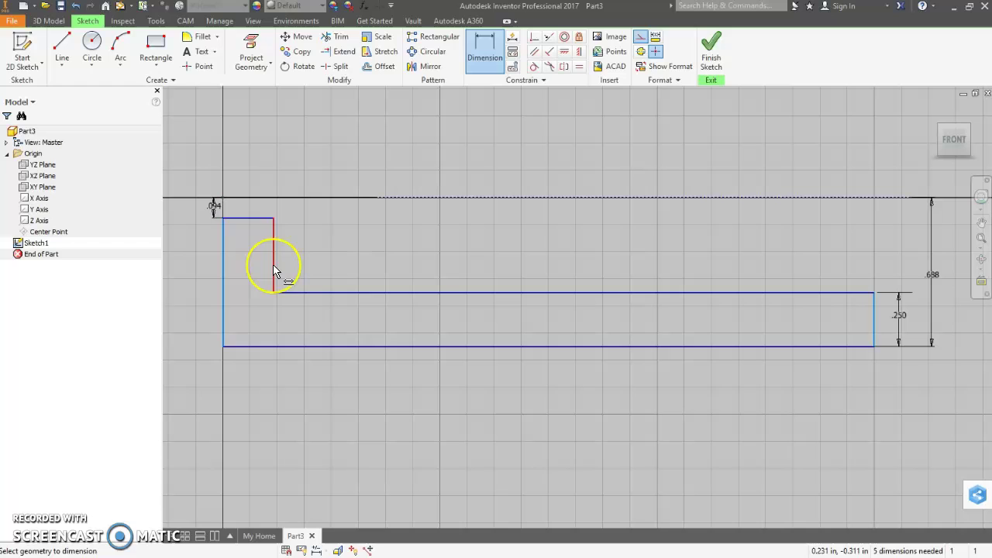
click(224, 271)
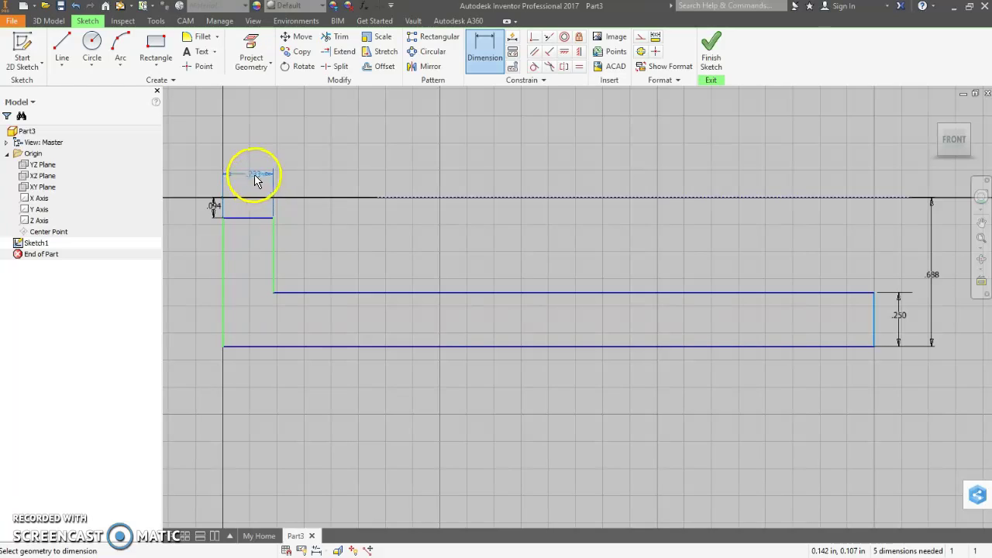
click(248, 176)
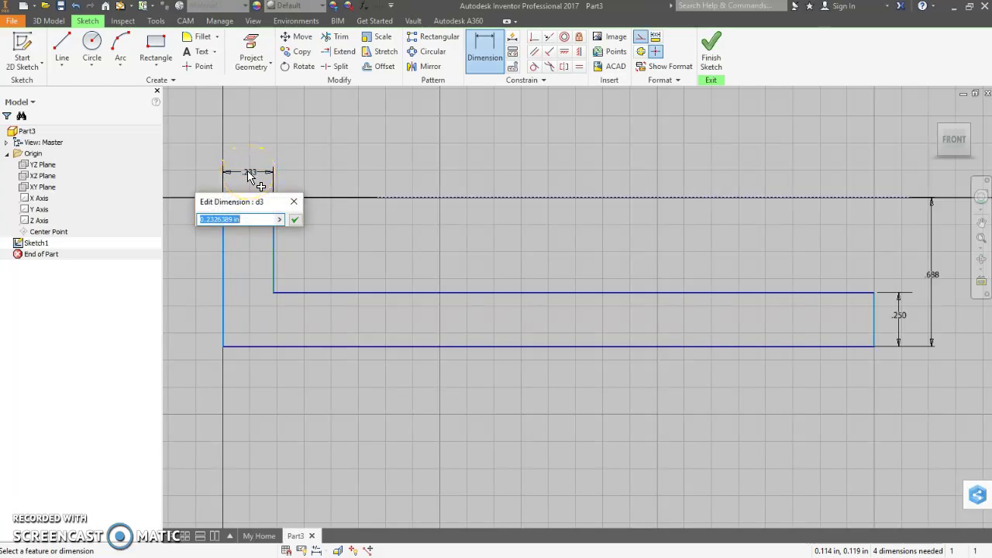
text(.156)
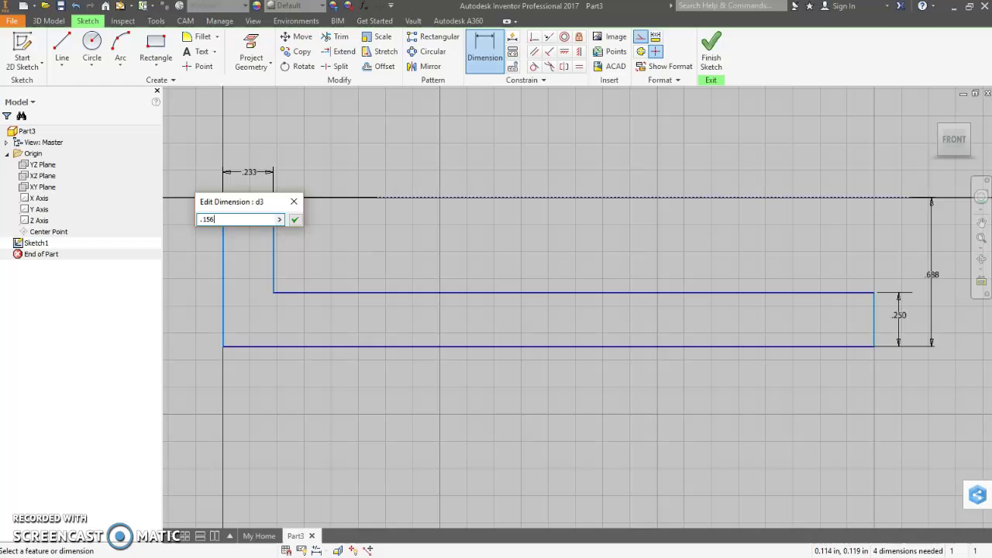
key(Return)
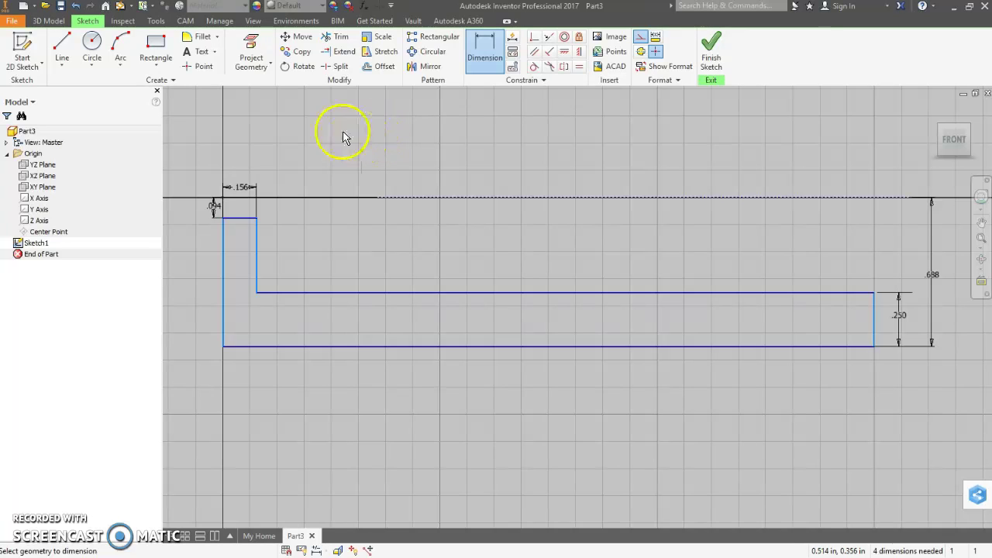
Step: Fillet the two outer corners at the ends of the profile's long bottom edge with a .25 in radius
click(200, 38)
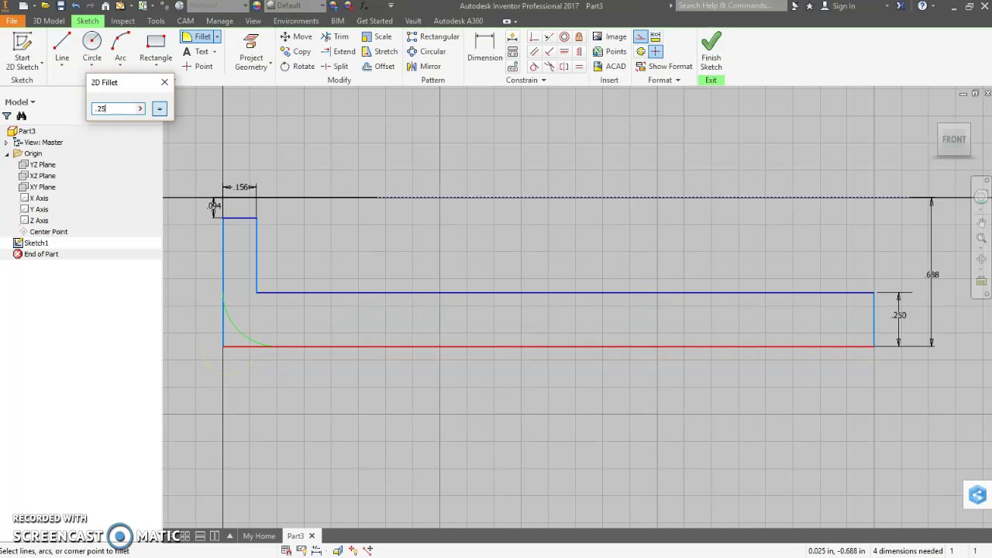
click(225, 351)
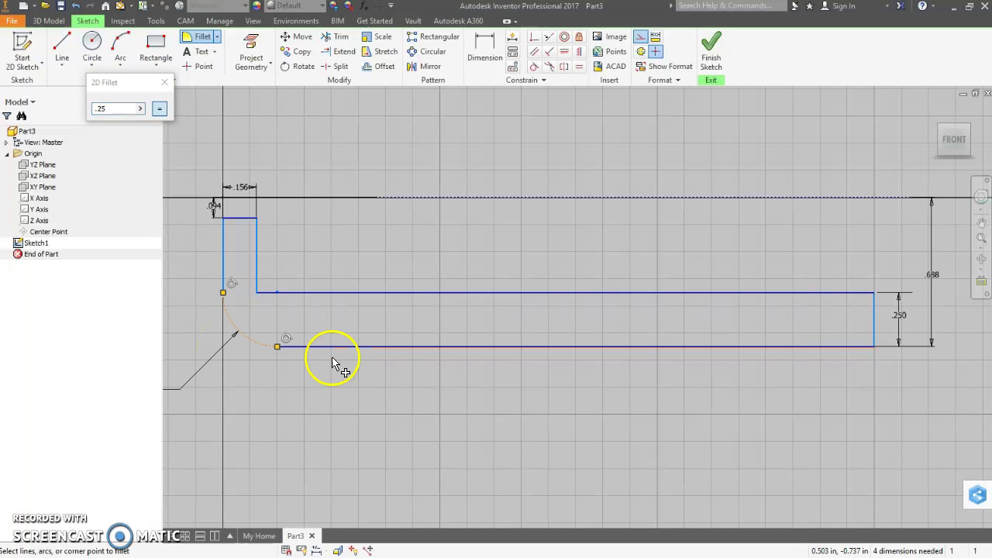
click(875, 333)
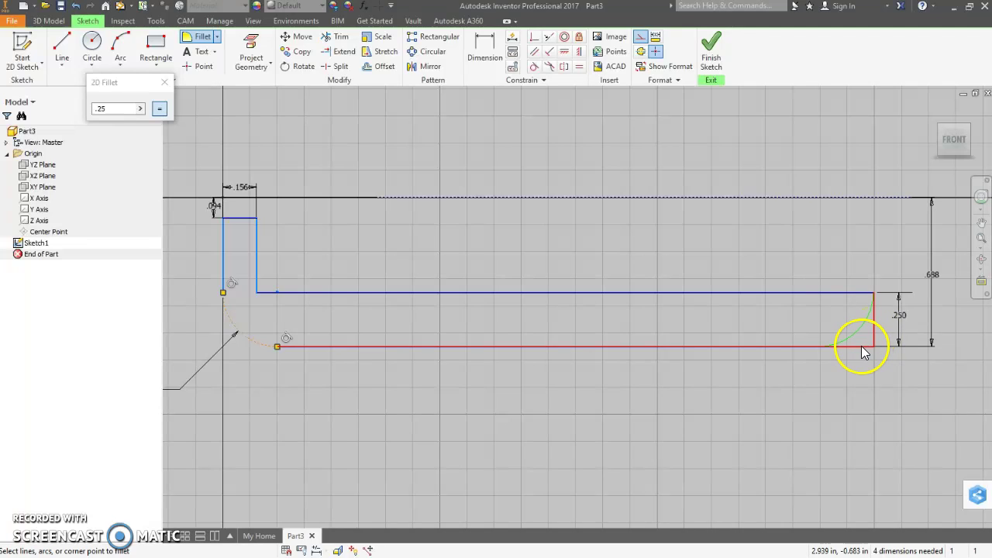
click(861, 346)
right_click(821, 240)
key(Escape)
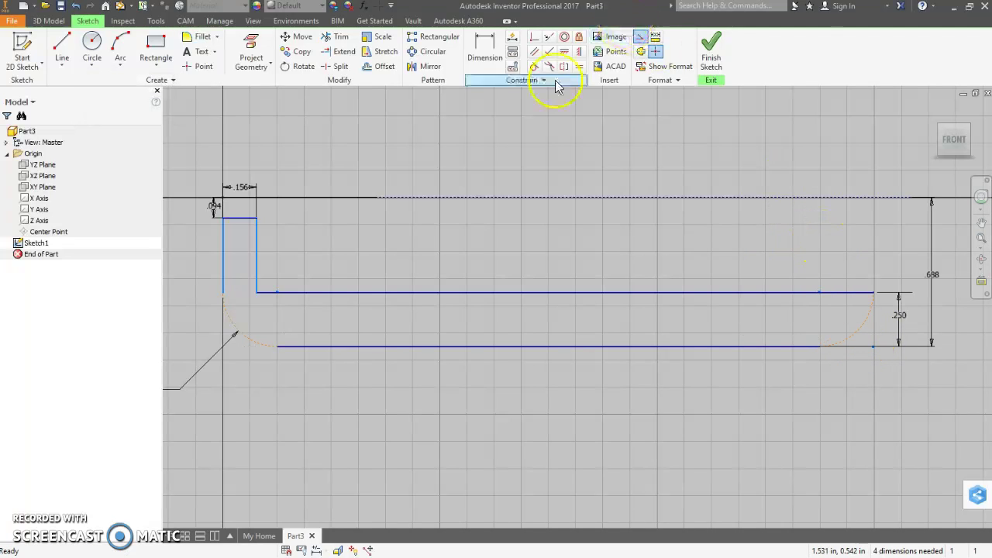
Step: Convert the two fillet arcs from construction geometry to normal sketch lines
click(248, 344)
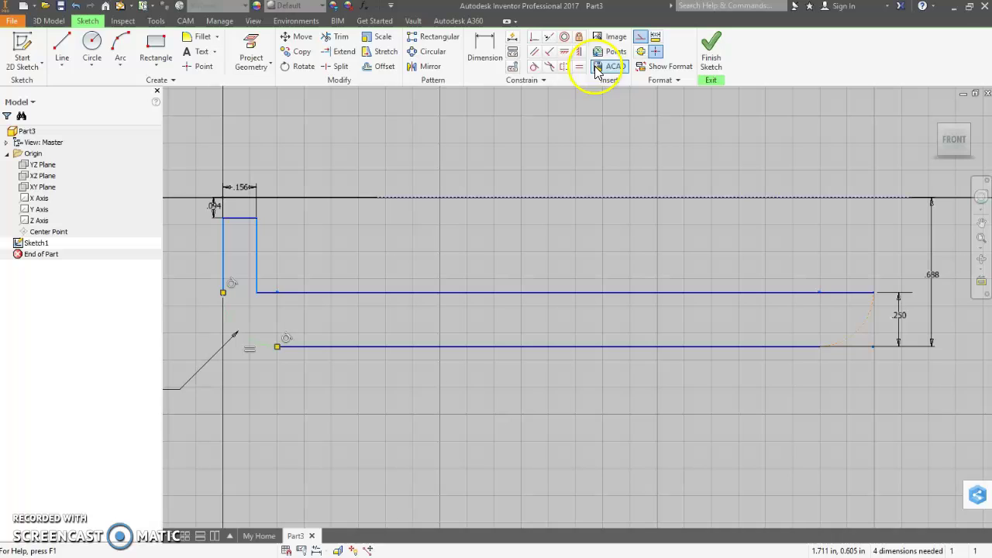
click(858, 335)
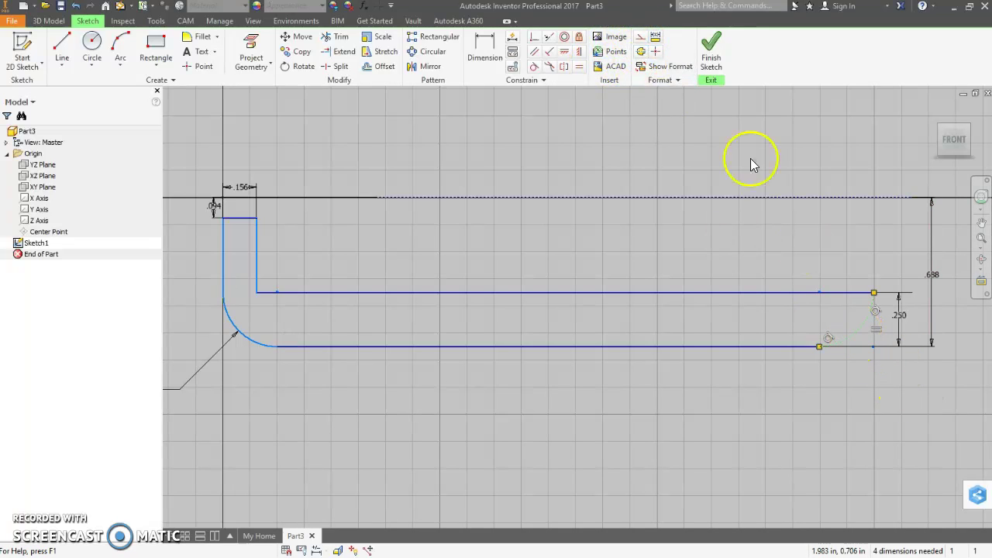
click(640, 38)
click(682, 407)
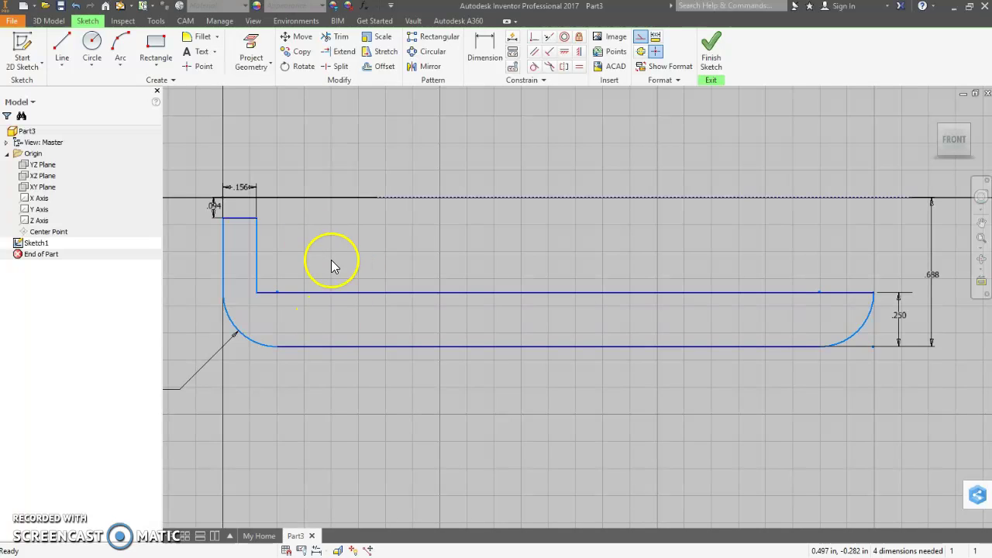
Step: Finish the sketch and revolve the closed profile with Full extents around the construction line
scroll(394, 261, down, 2)
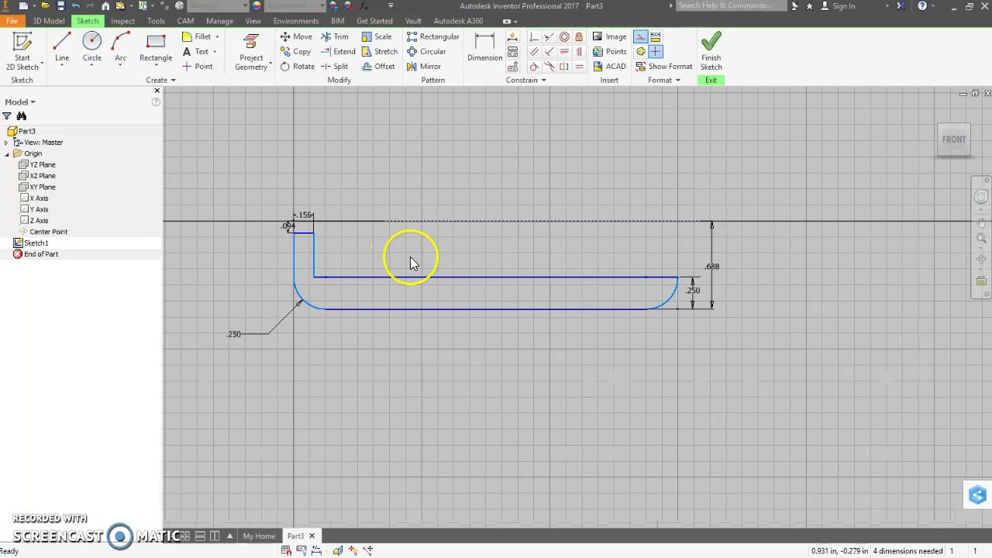
click(711, 51)
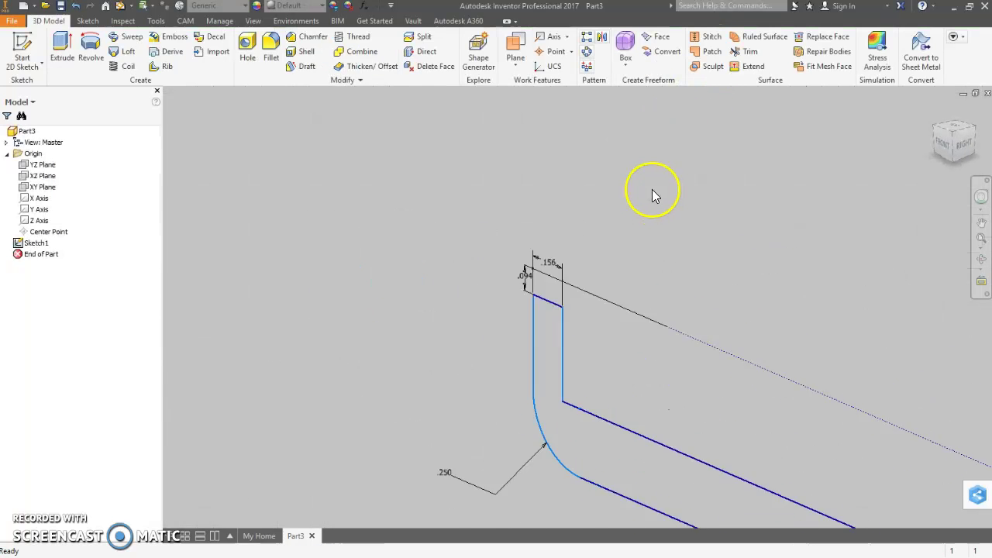
click(90, 49)
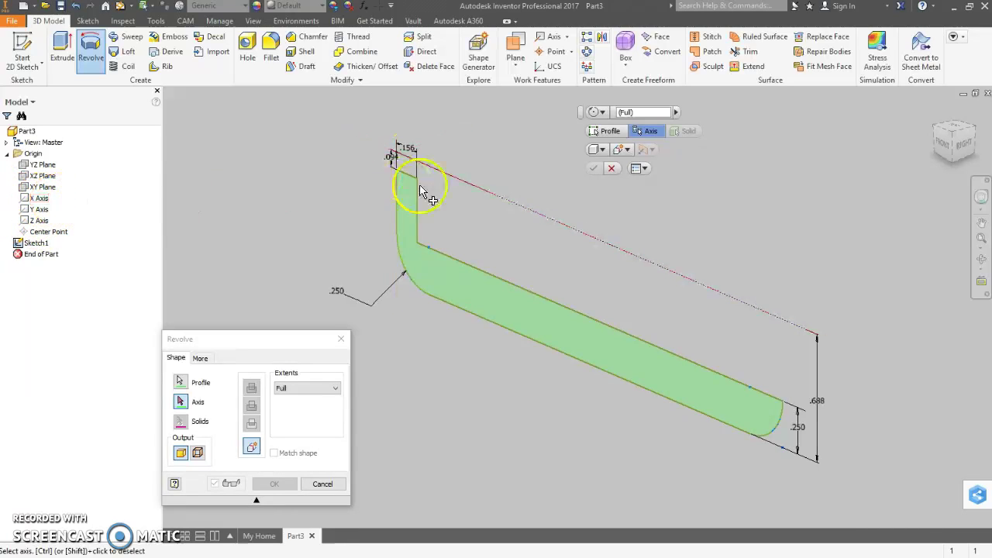
click(529, 217)
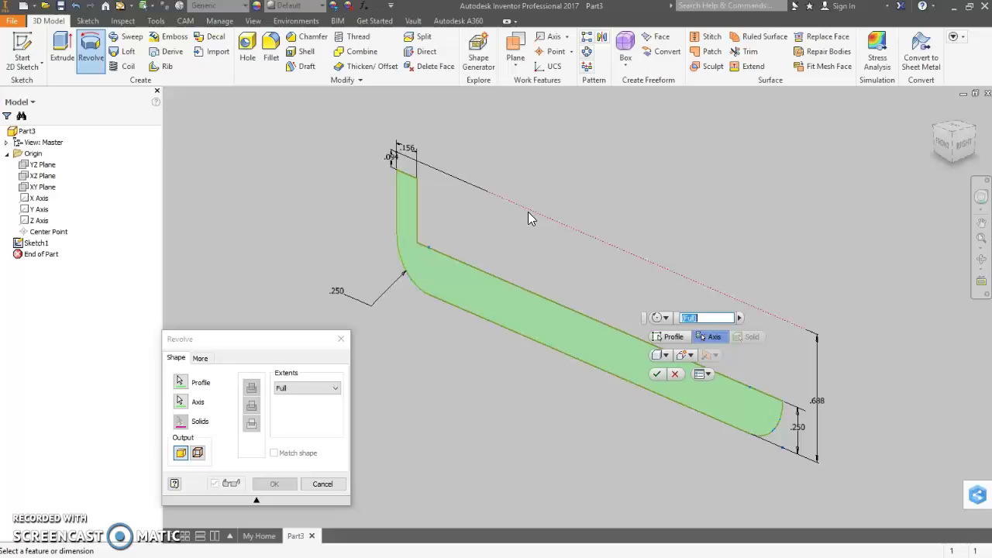
click(528, 211)
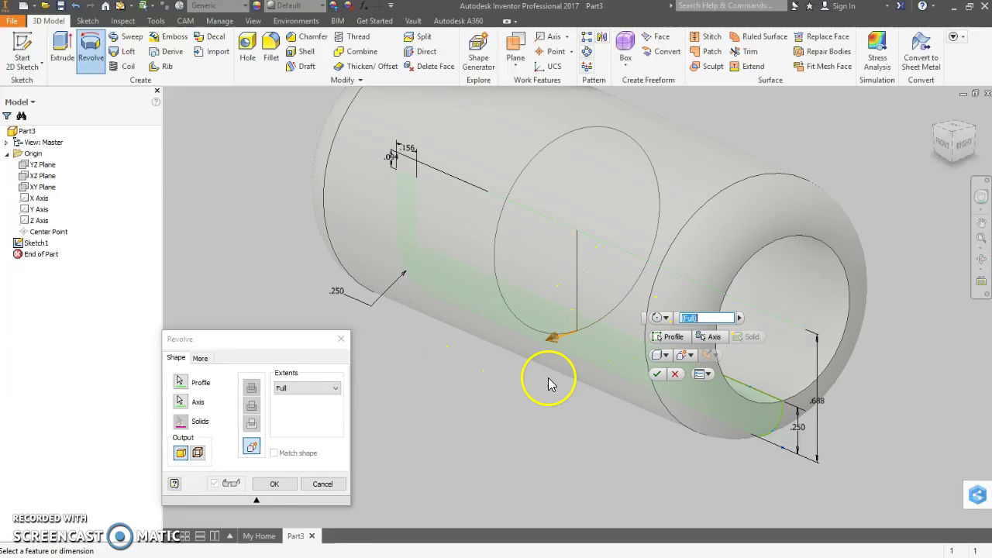
click(655, 371)
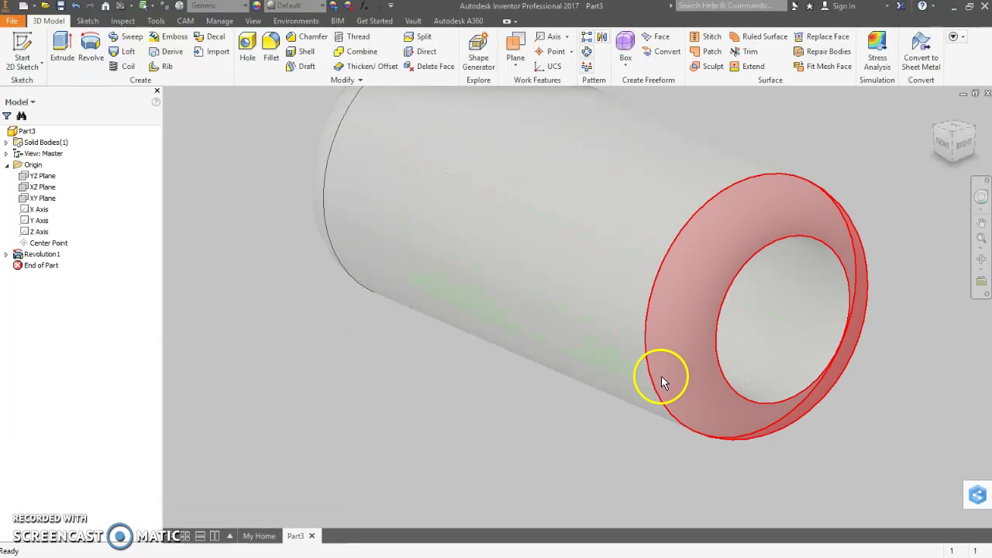
Step: Check the sleeve's dimensioned drawing in the browser, and reopen the revolve feature's sketch in Inventor for editing
mouse_move(274, 272)
shift+middle_down()
mouse_move(274, 246)
mouse_move(275, 261)
shift+middle_up()
key(alt+Tab)
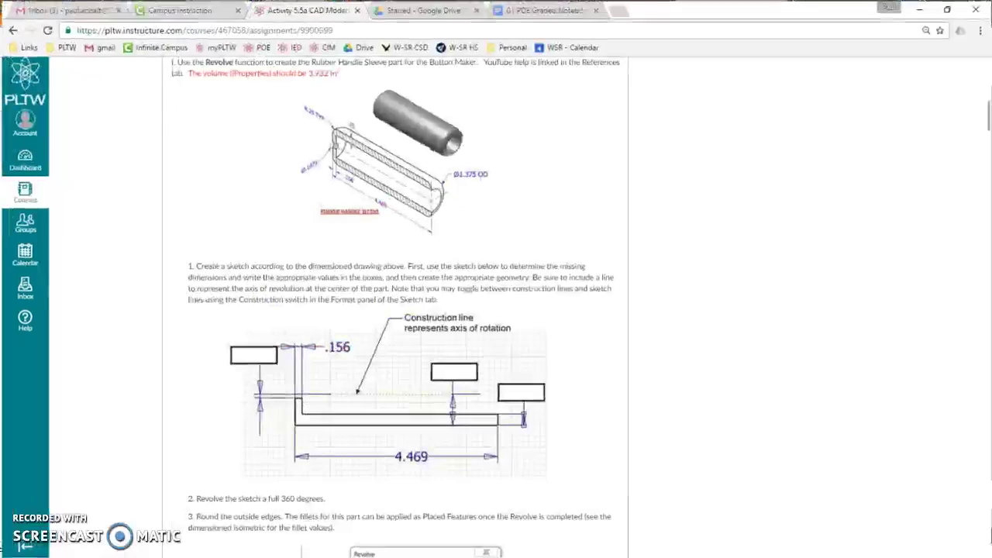
key(alt+Tab)
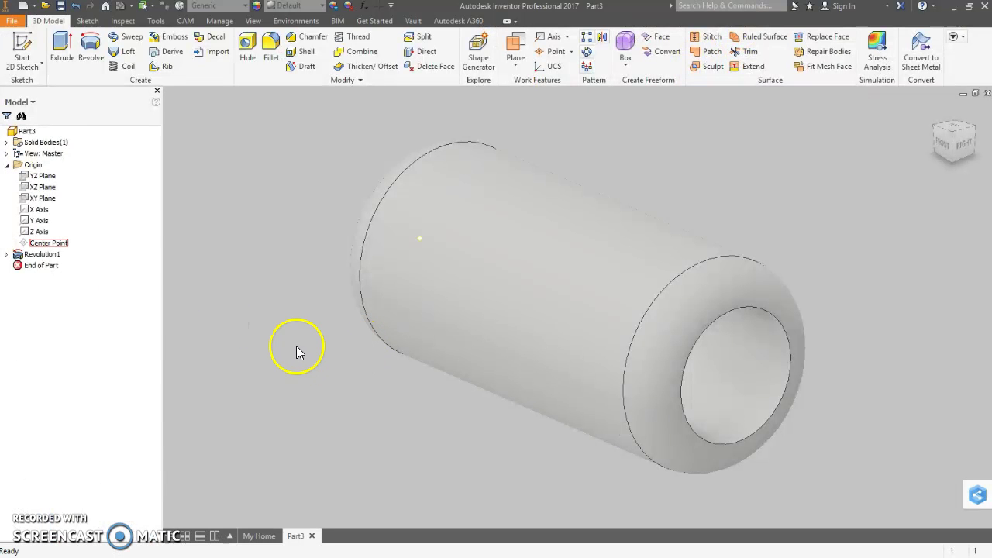
click(7, 255)
double_click(27, 266)
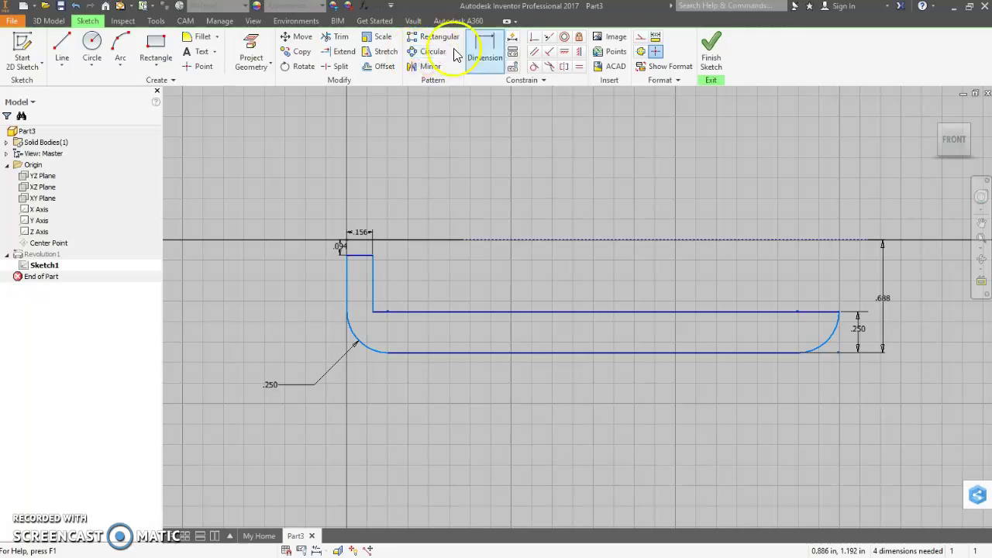
Step: Dimension the profile's overall length from its outer vertical edge to the far end point as 4.469 in
click(486, 47)
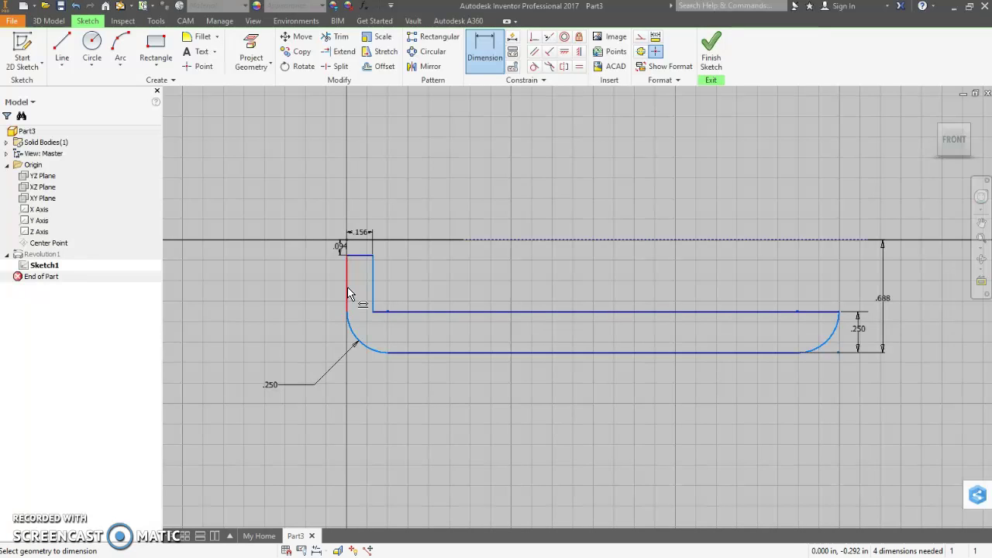
click(348, 294)
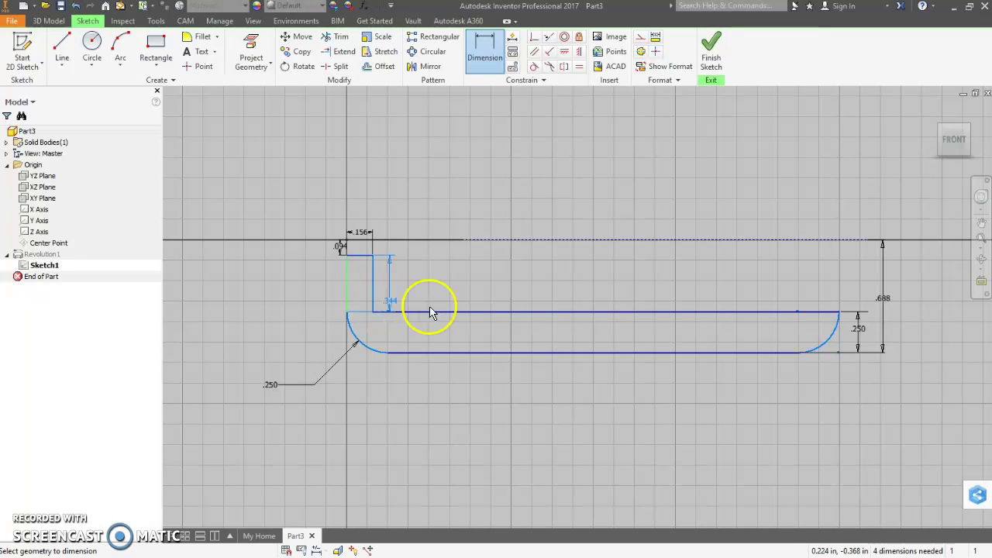
click(839, 312)
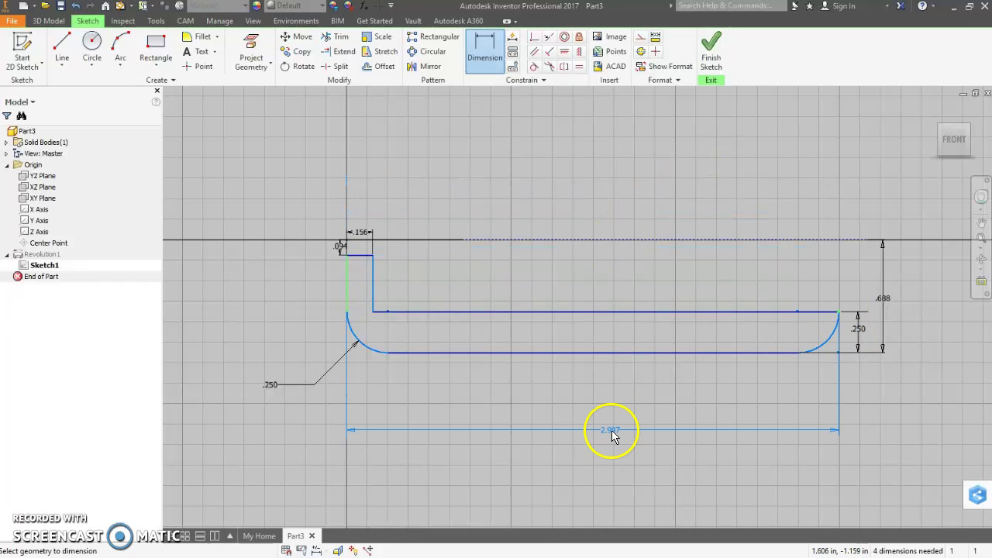
click(611, 436)
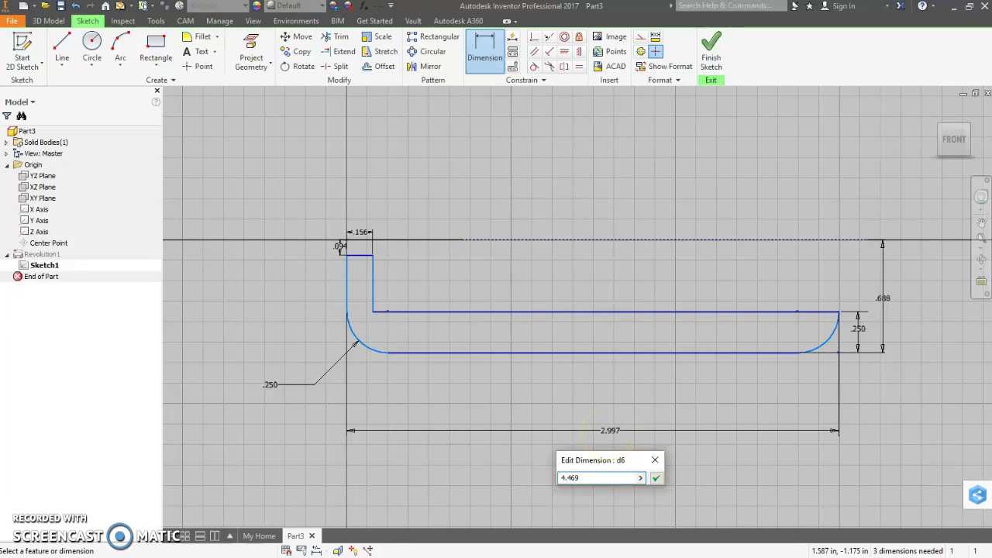
key(Return)
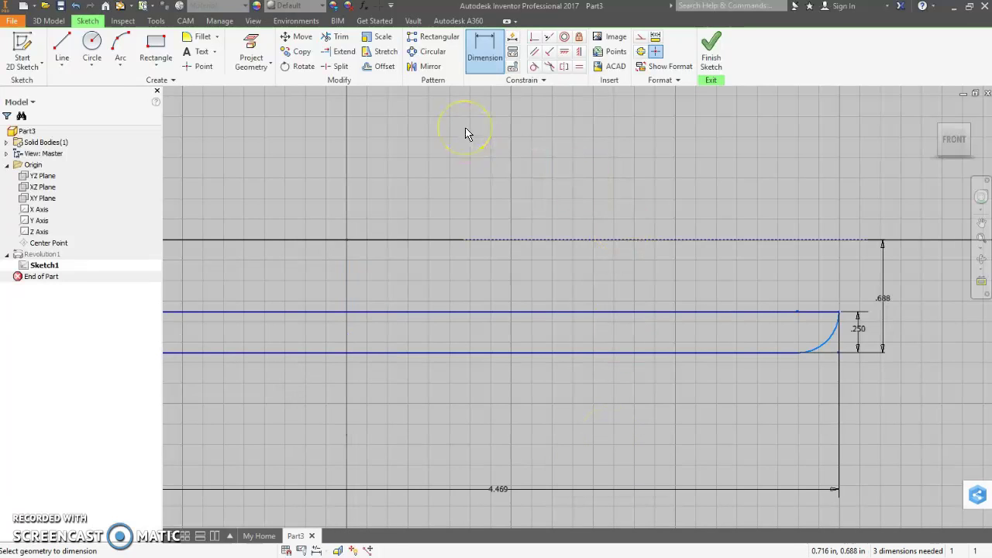
Step: Finish editing the revolve feature's sketch so the sleeve solid updates to the completed dimensions
key(Home)
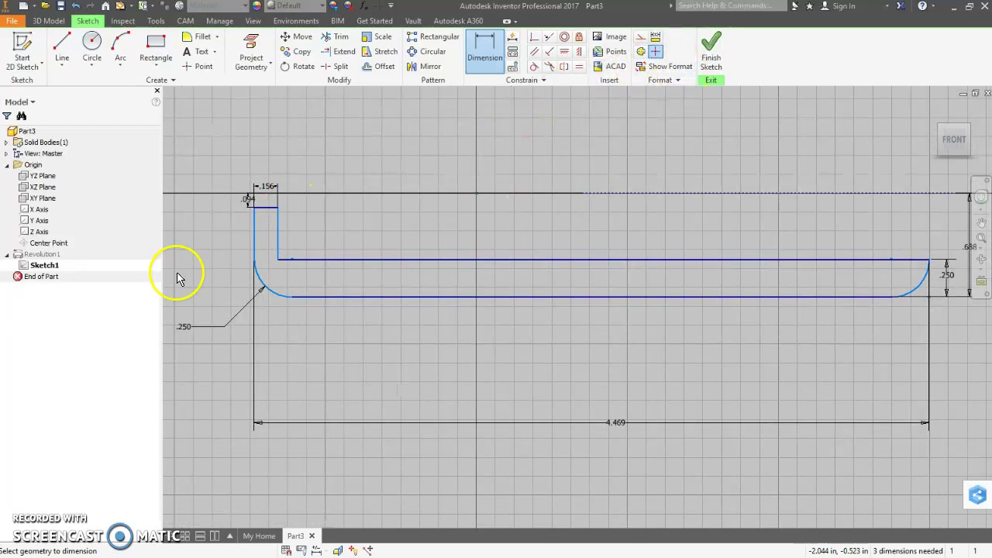
click(719, 56)
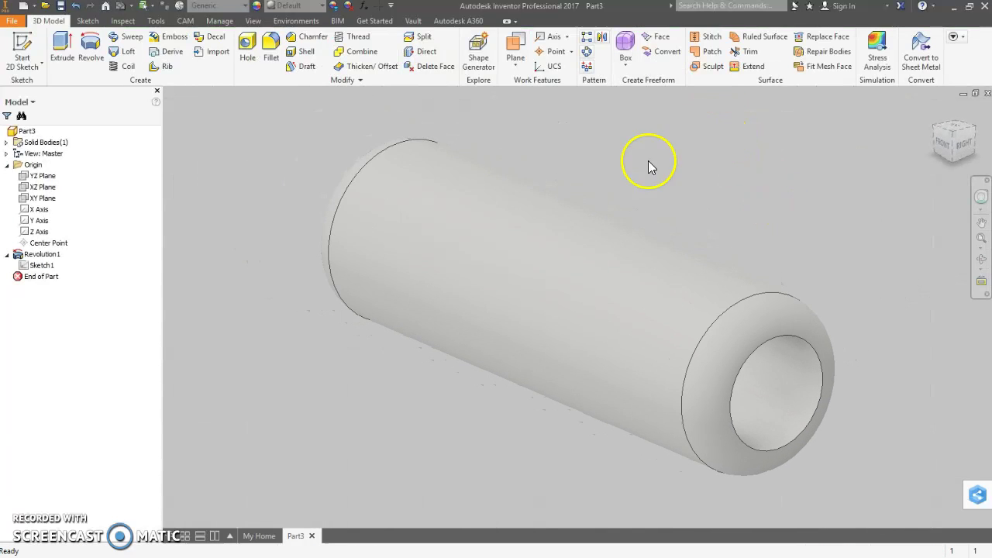
Step: Save the part in the IED Misc folder under the file name 5.5aRubberHandleSleevePMA.ipt
click(12, 21)
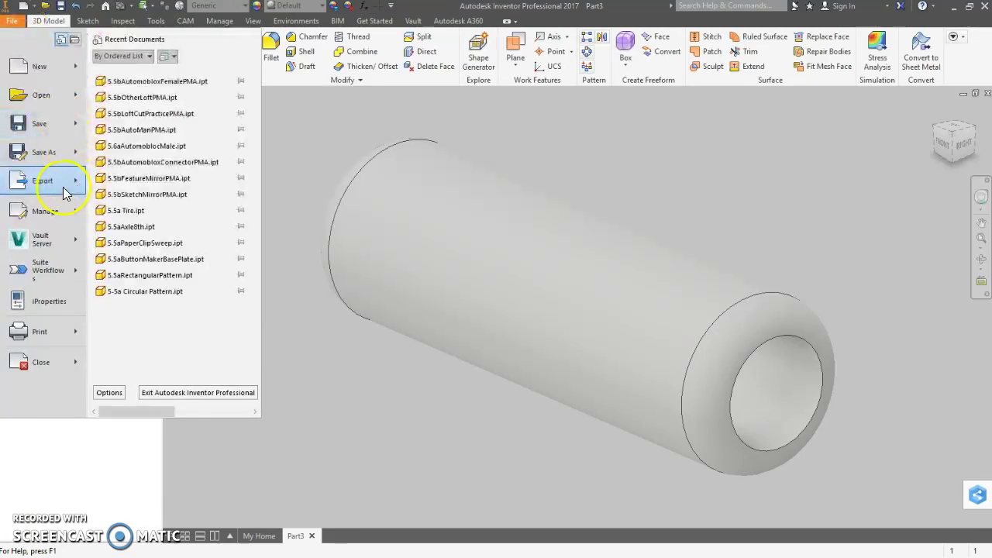
click(43, 155)
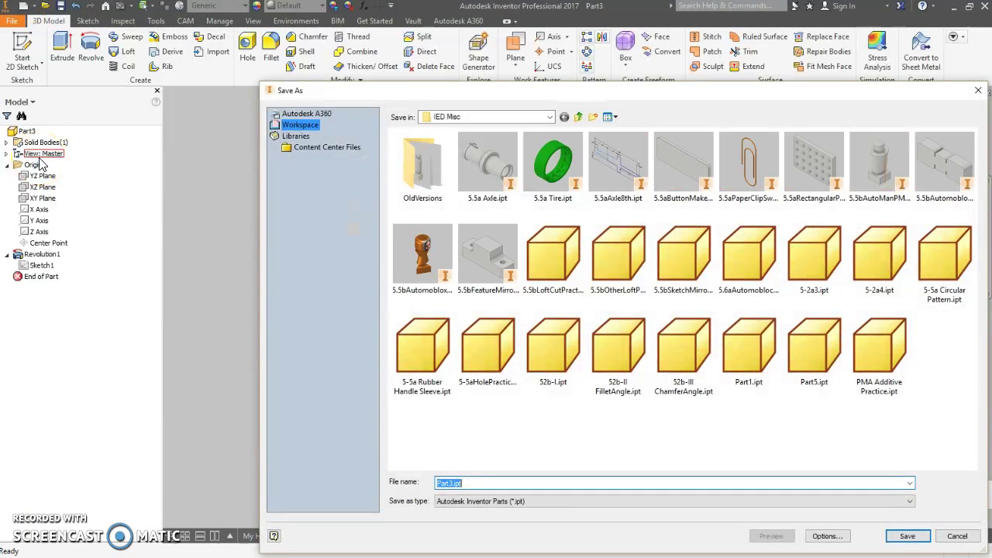
text(5.5a)
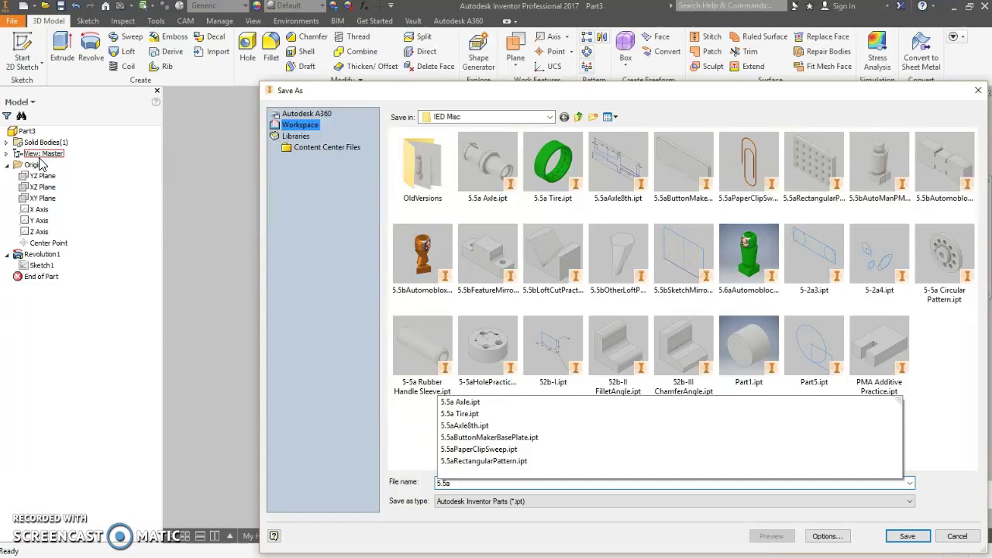
text(RubberHandleSleevePMA.ipt)
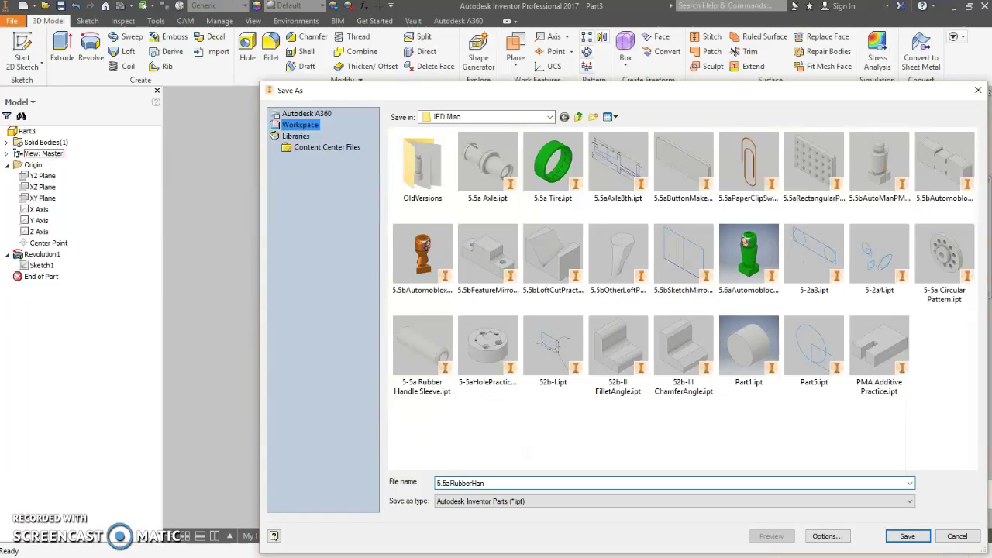